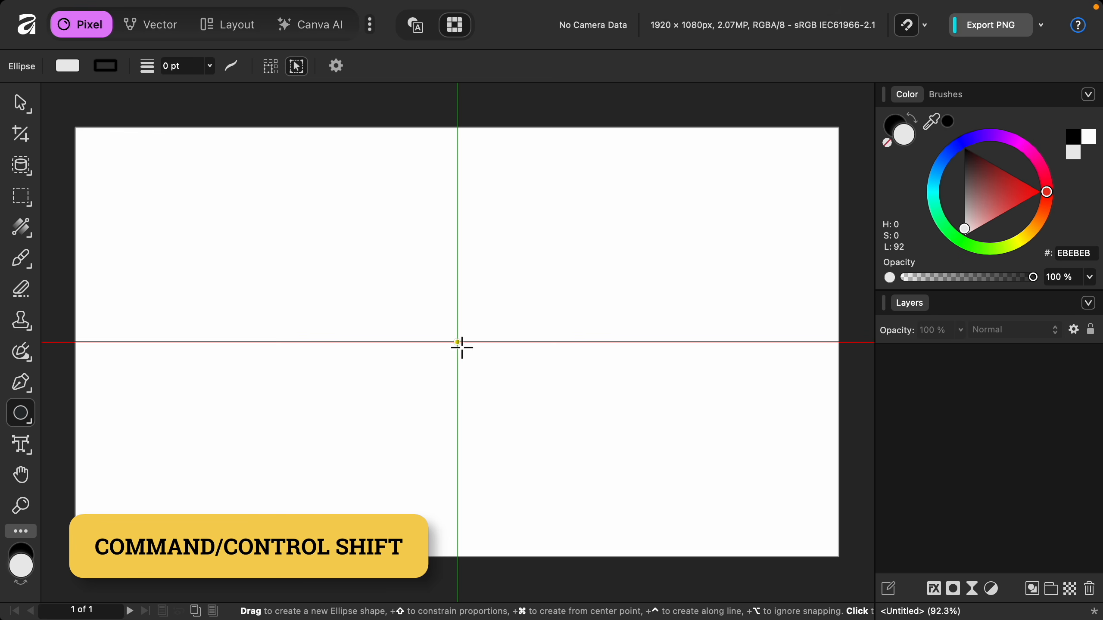
Step: Draw four concentric circles from the page centre, the largest about 1022 px wide and each following one smaller
left_click_drag(462, 349, 787, 426)
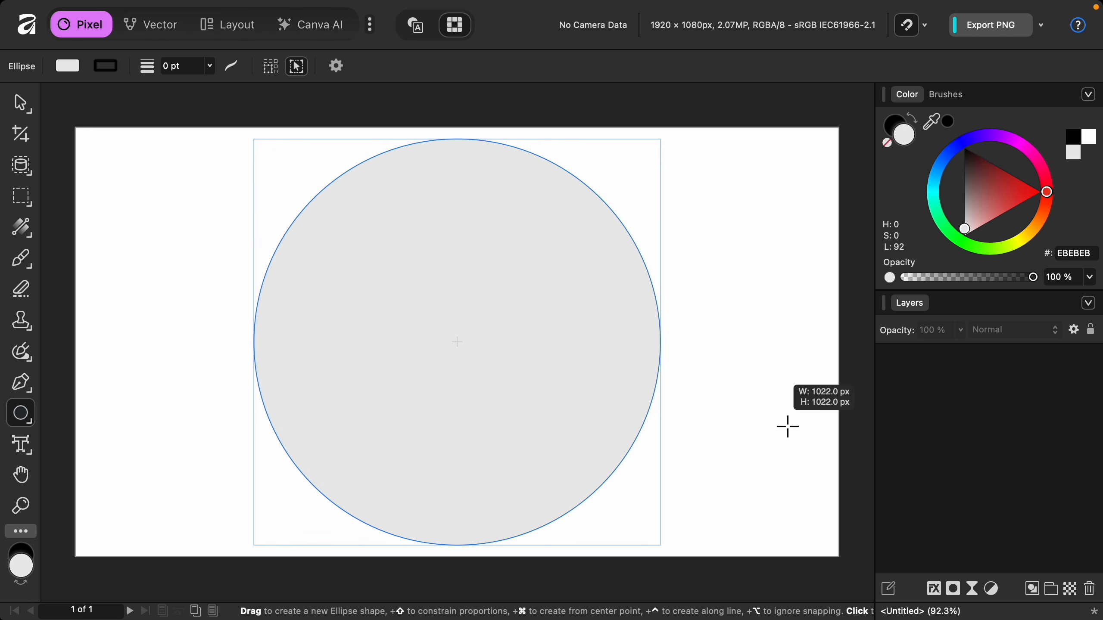
left_click_drag(787, 427, 787, 426)
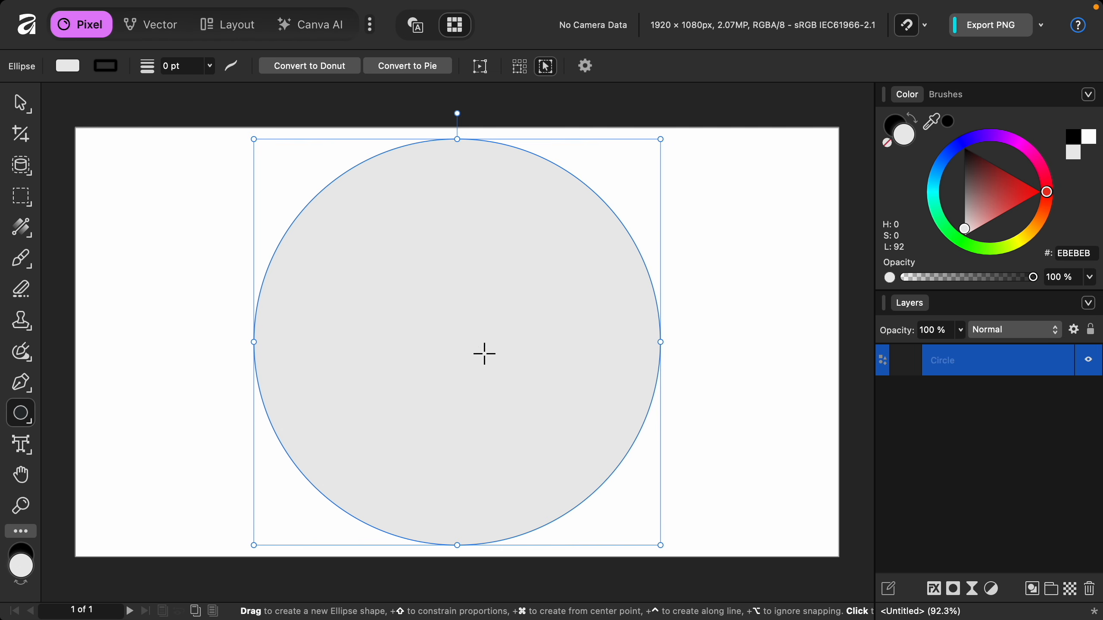
left_click_drag(458, 349, 731, 449)
left_click_drag(459, 344, 616, 382)
left_click_drag(457, 343, 578, 397)
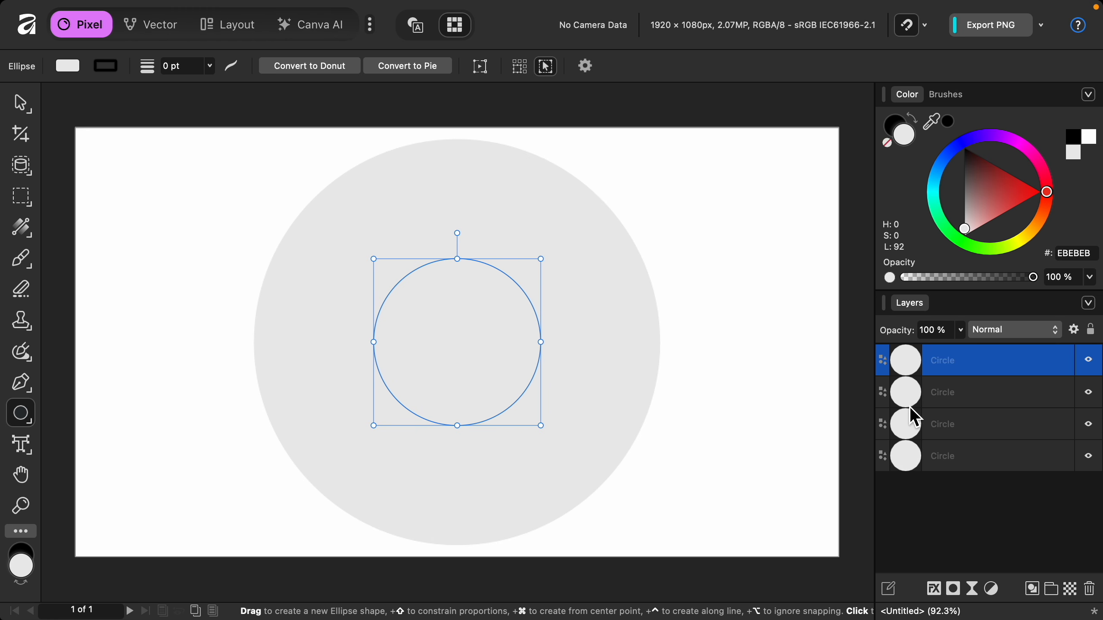
Step: Fill the largest and third-largest circles with gray 999999, and shrink the largest slightly about its centre to thin the outer ring
left_click(986, 395)
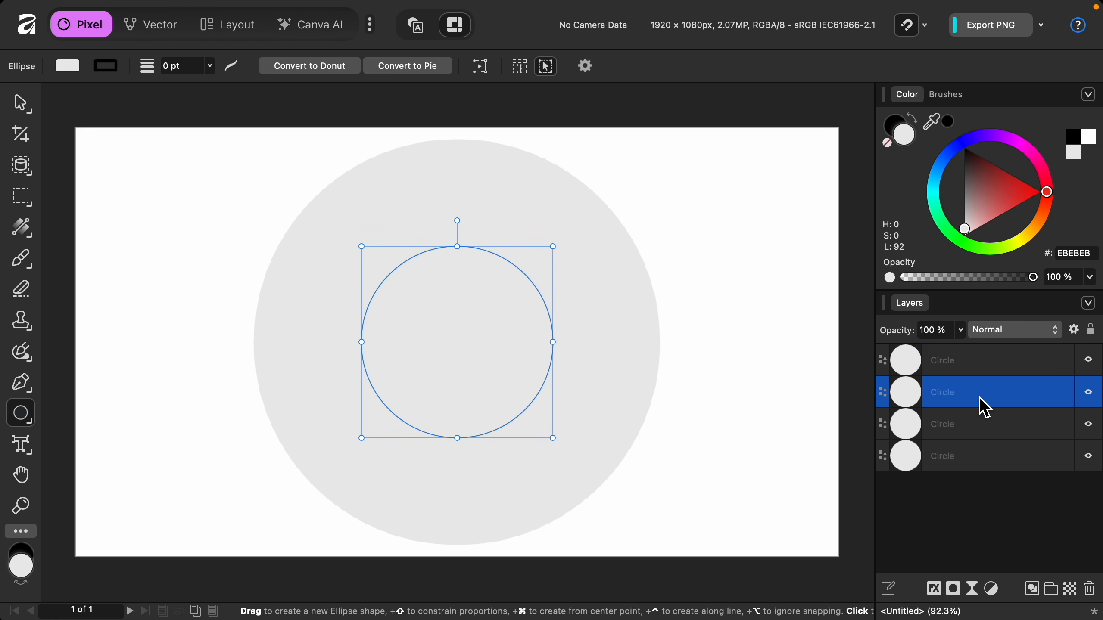
left_click(977, 461, "super")
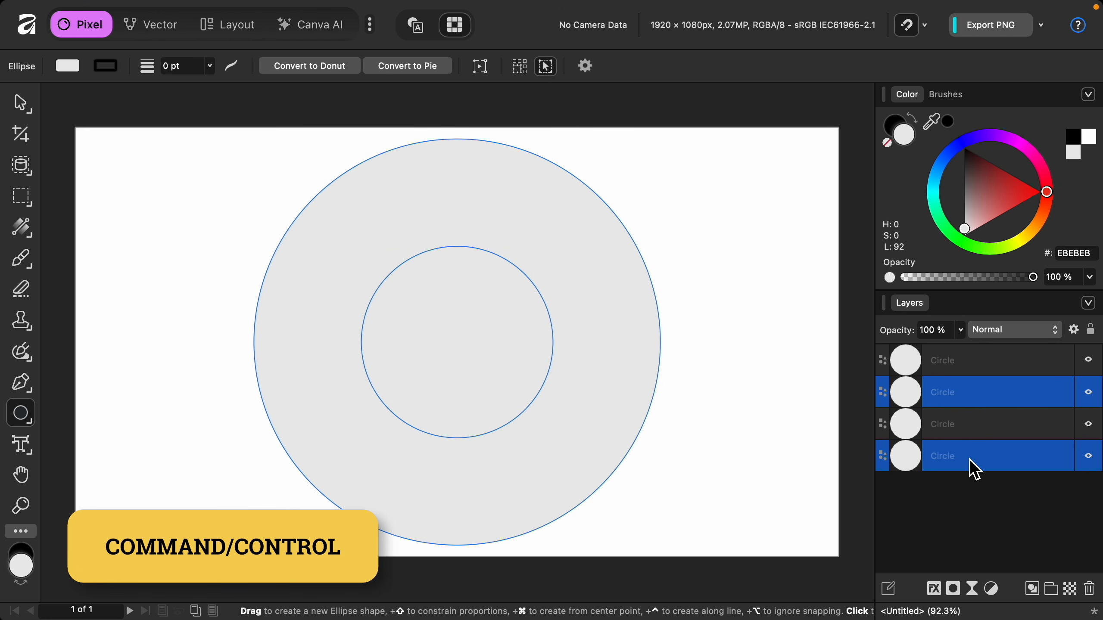
left_click_drag(964, 227, 957, 209)
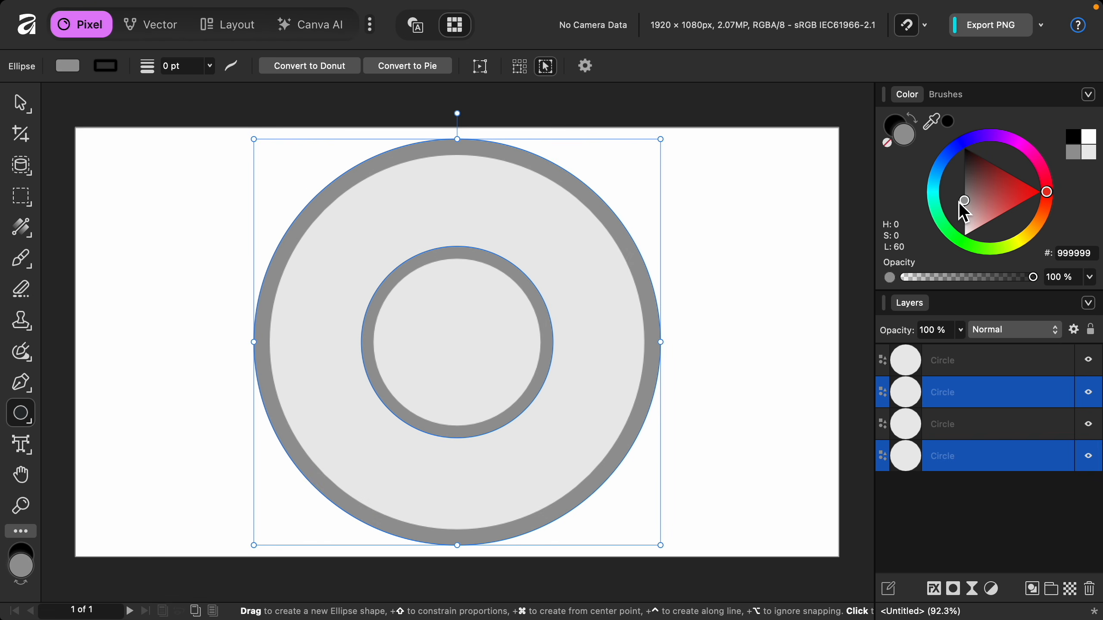
left_click(949, 461)
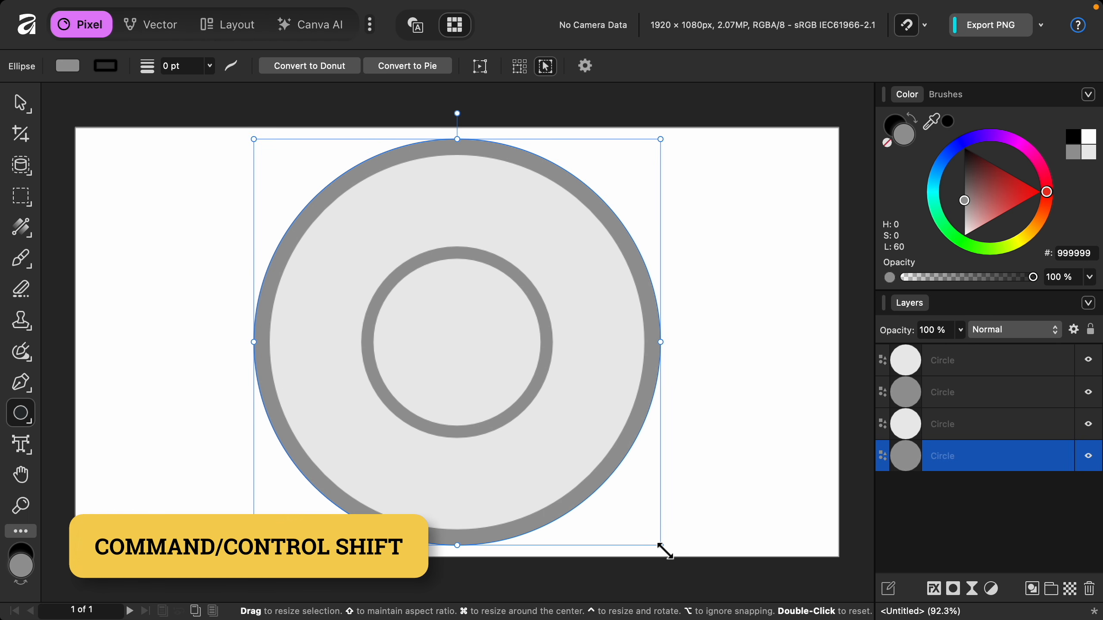
left_click_drag(665, 552, 663, 545)
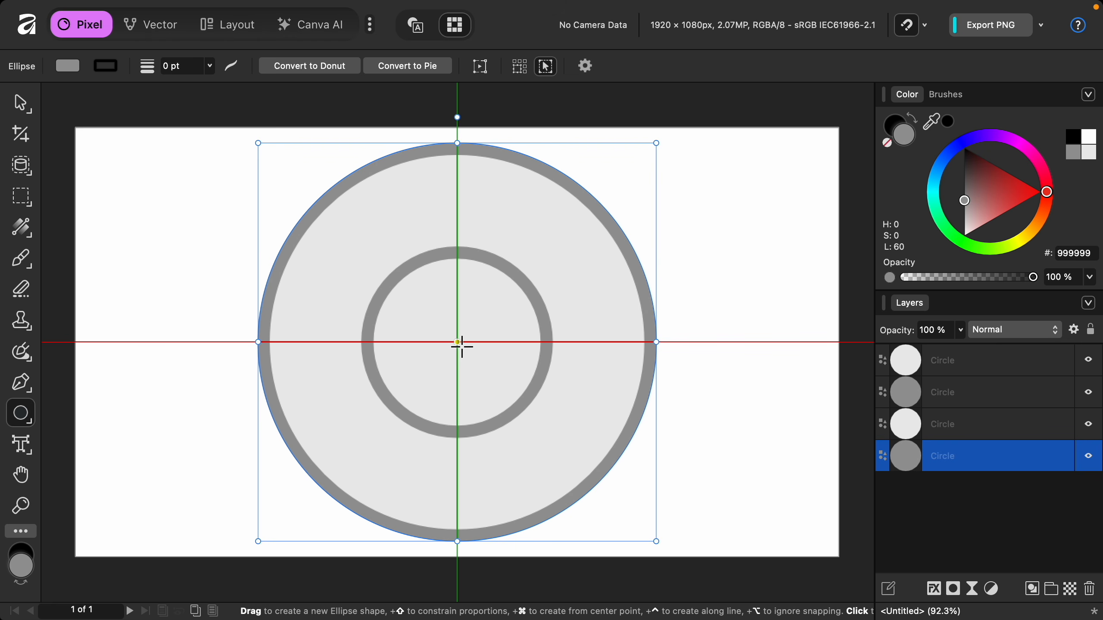
Step: Draw a centred circle slightly larger than the inner gray ring, above all other layers, and place the path text FRESH MARKET on its outside
left_click_drag(462, 347, 643, 400)
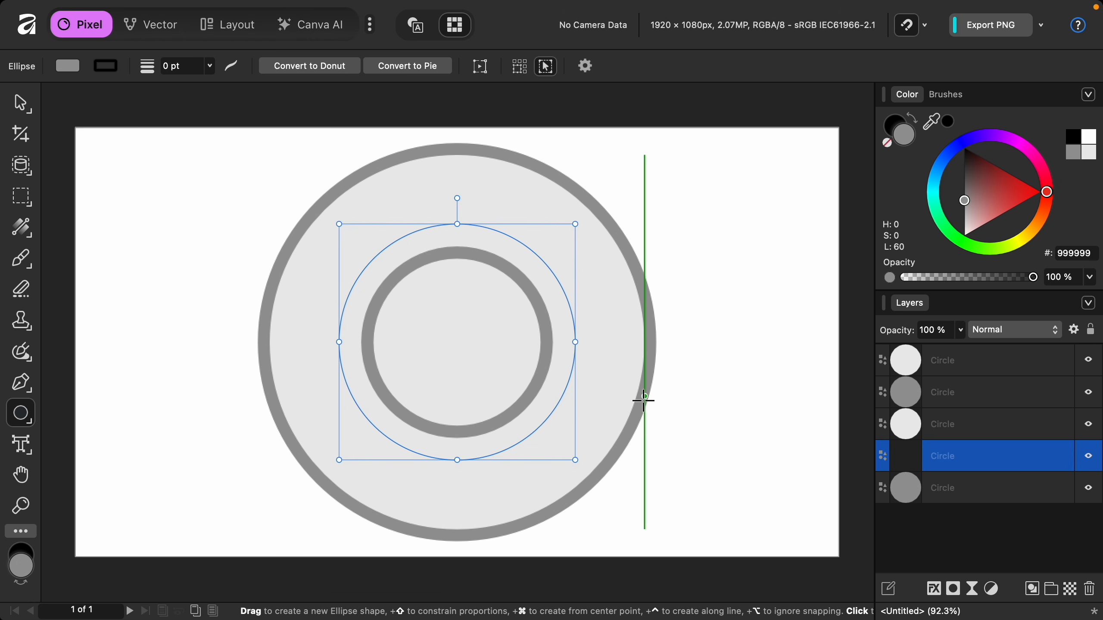
left_click_drag(946, 465, 950, 364)
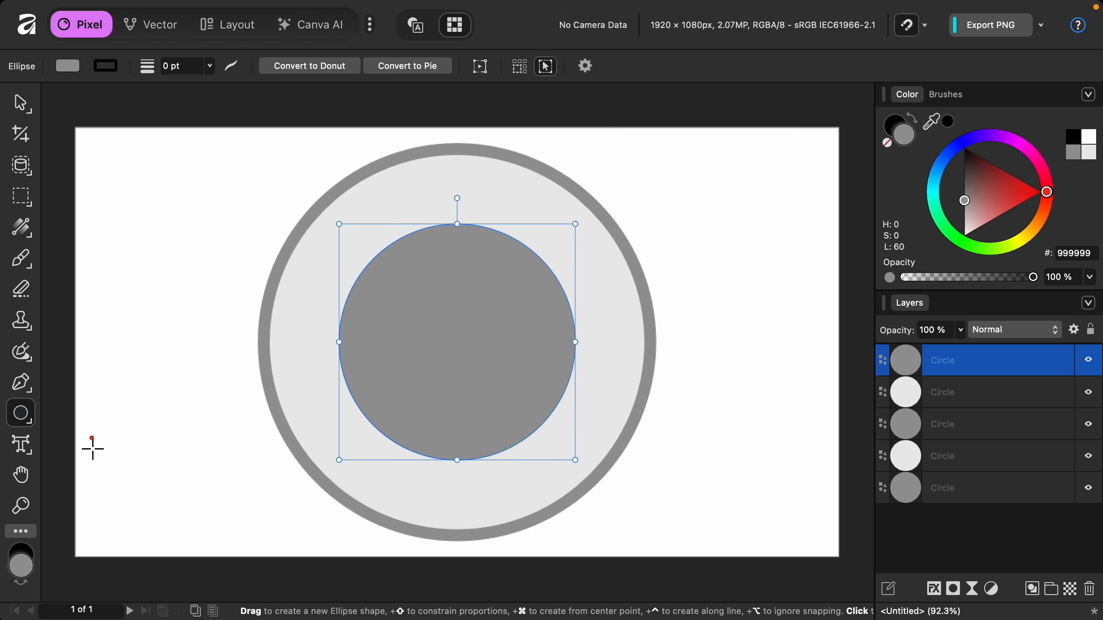
key("t")
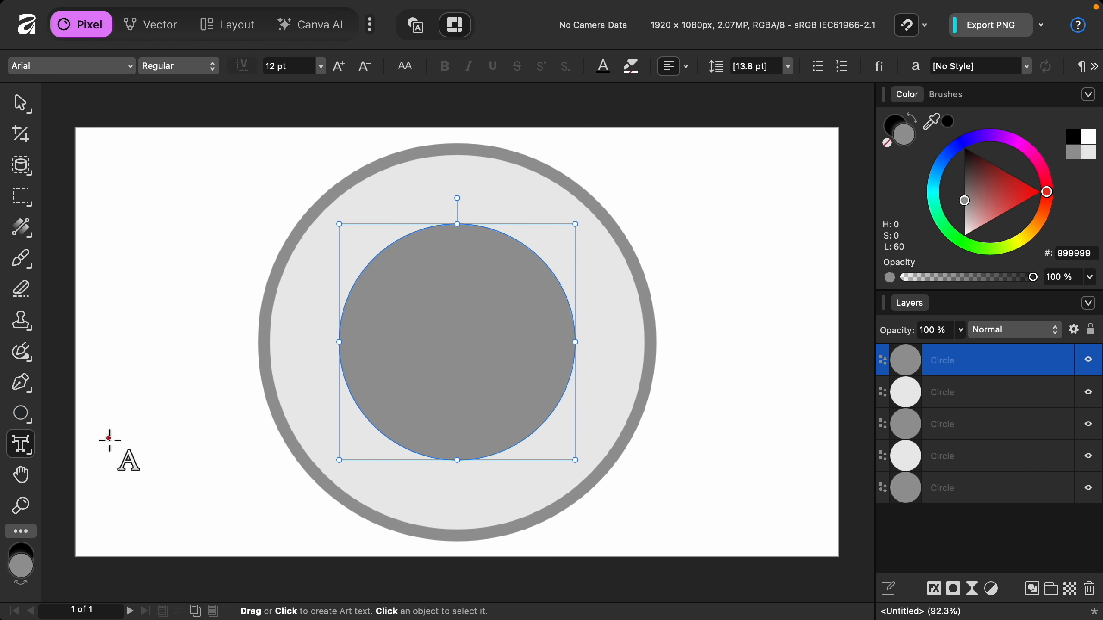
left_click(349, 275)
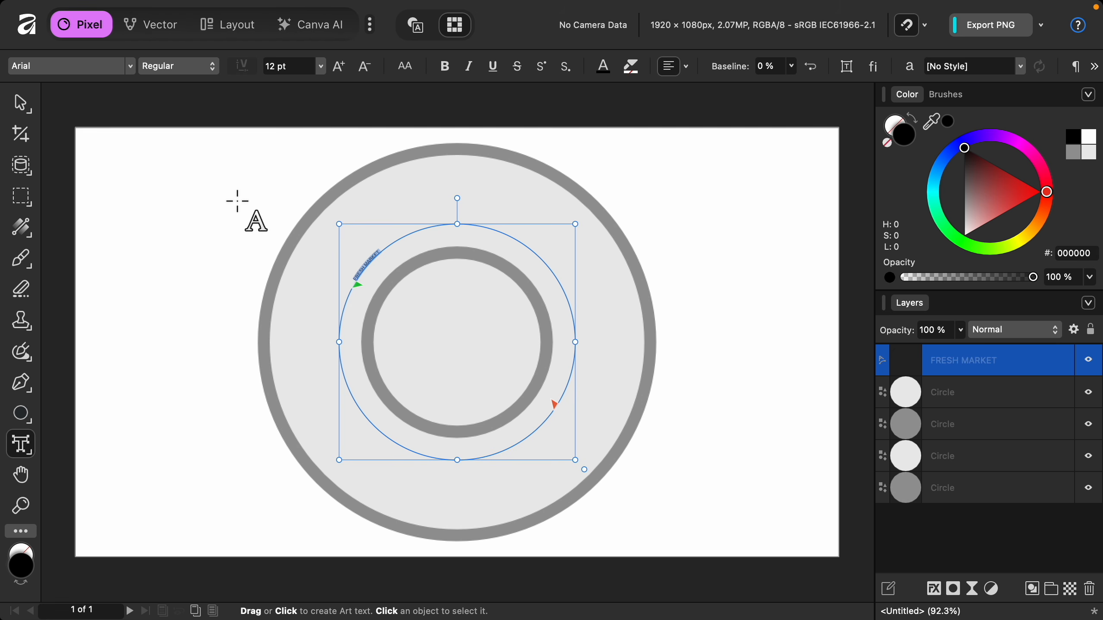
Step: Set the FRESH MARKET path text to the Bowlby One SC font at 120 pt
left_click(131, 69)
scroll(164, 262, "down", 15)
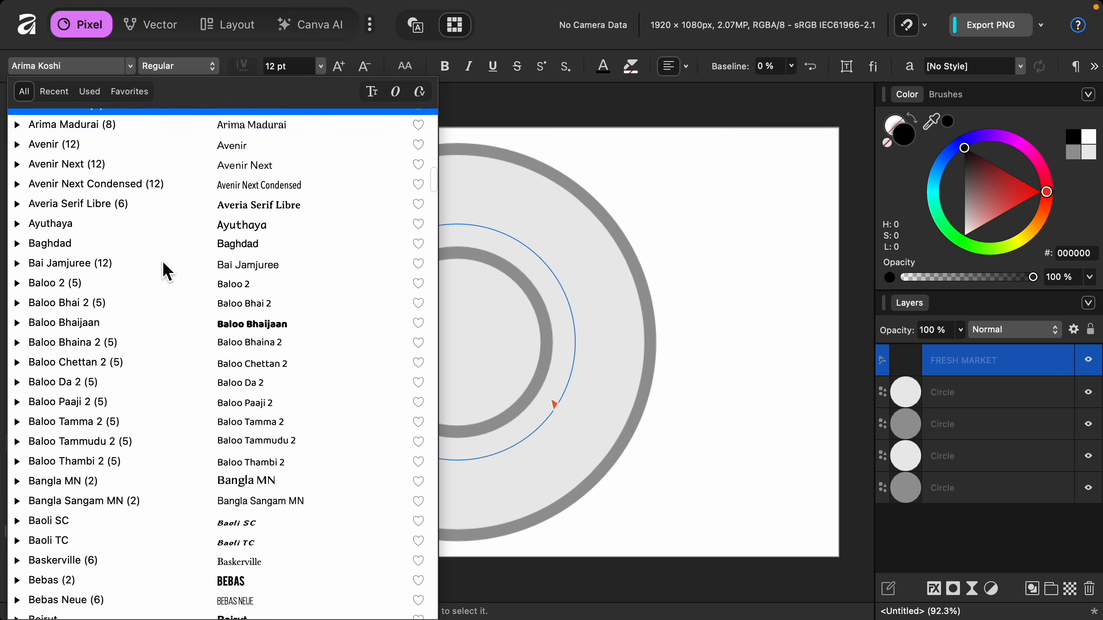
scroll(162, 260, "down", 8)
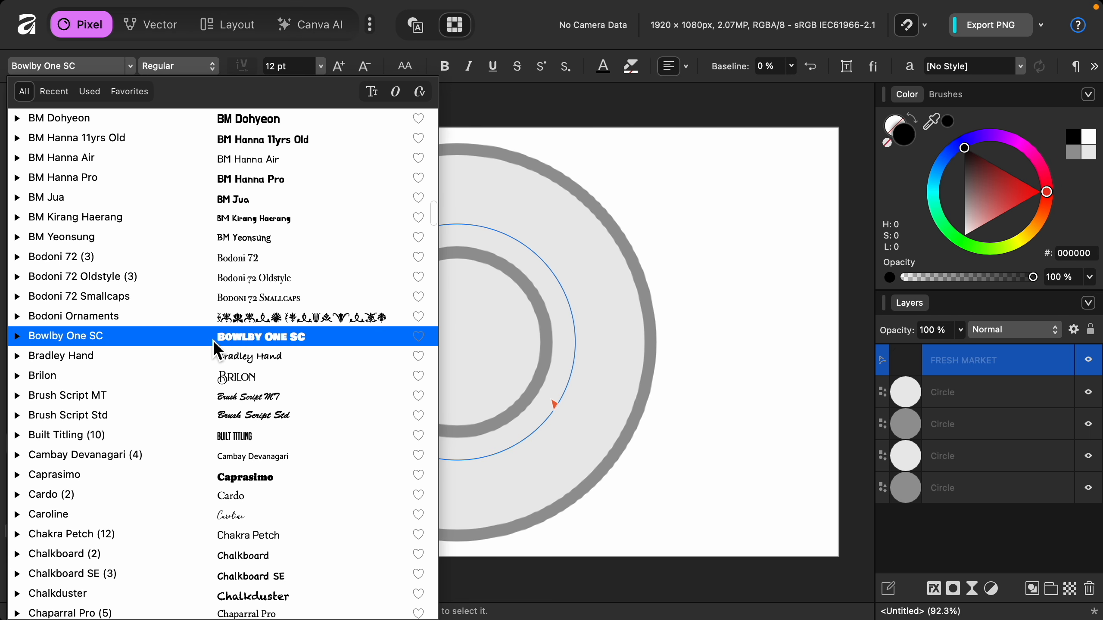
left_click(213, 340)
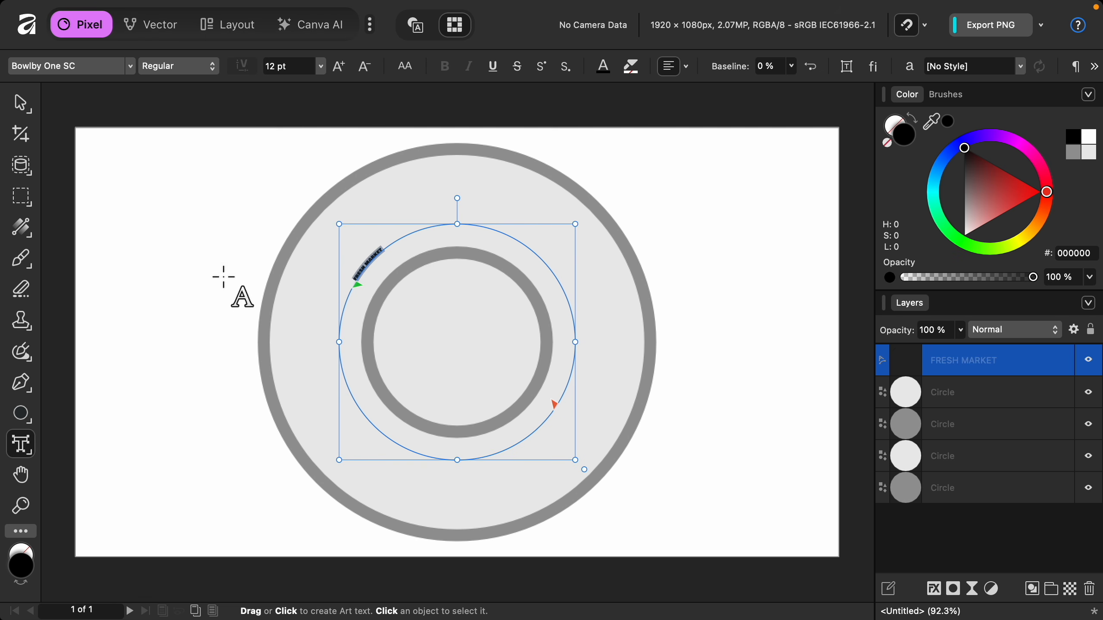
left_click(297, 68)
type("120")
key("Return")
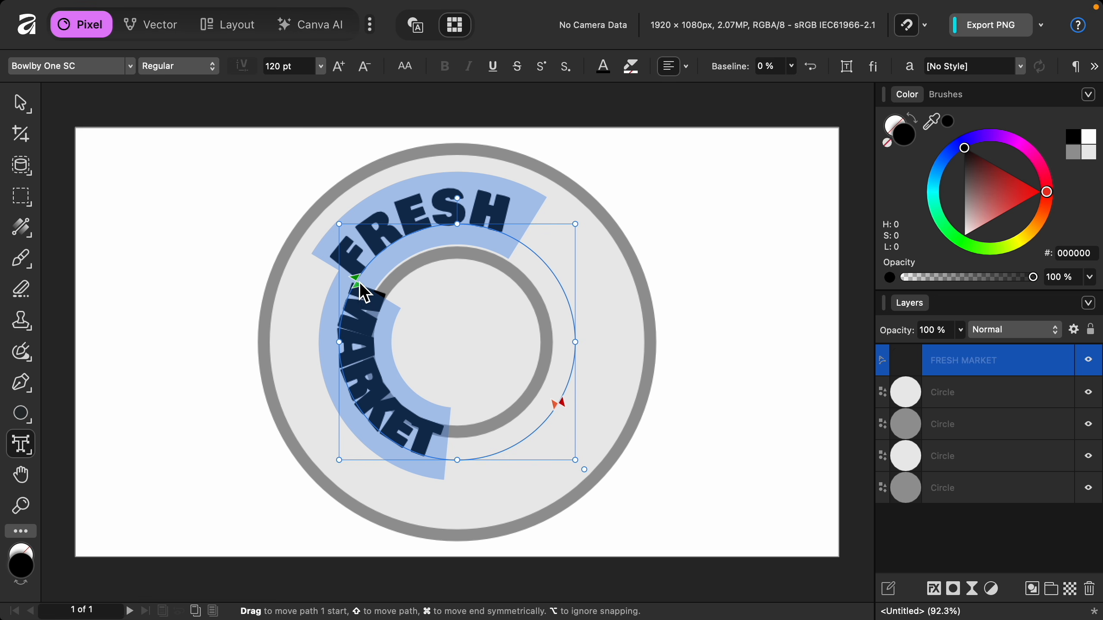
Step: Move the path text's start and end points to the circle's left and right midpoints, and set the font size to 100 pt
left_click_drag(359, 287, 343, 339)
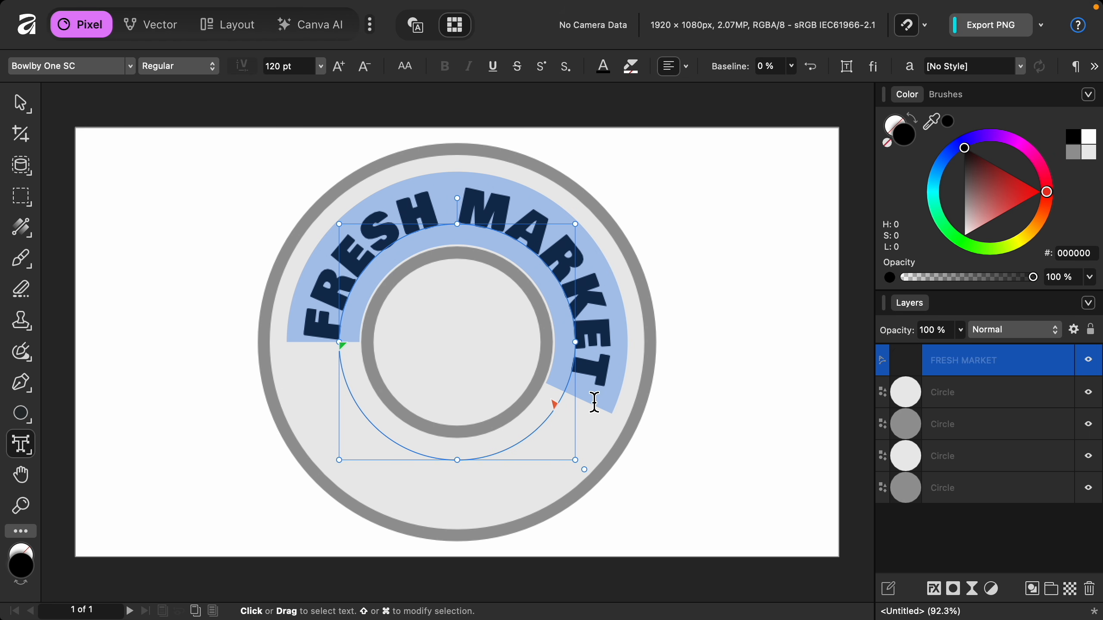
left_click_drag(555, 408, 577, 348)
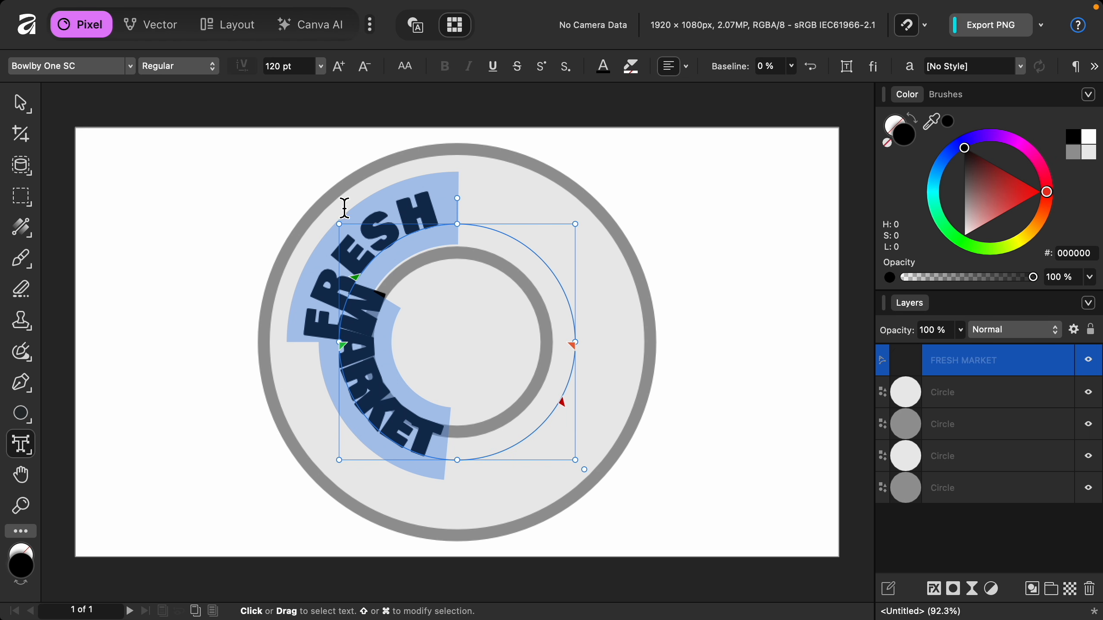
left_click(298, 67)
type("1")
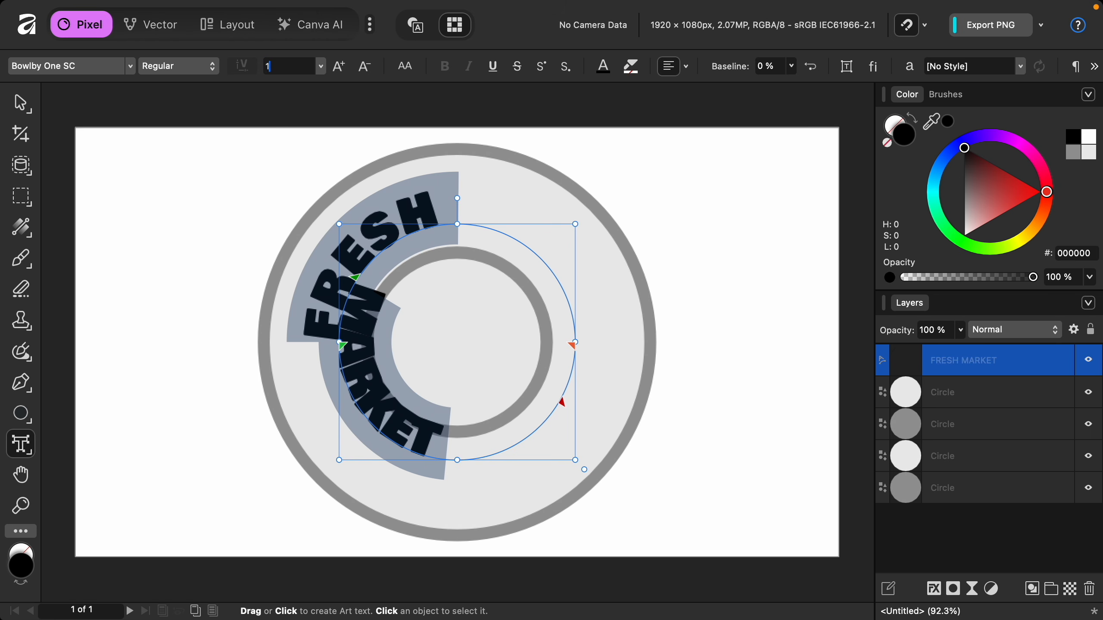
key("Return")
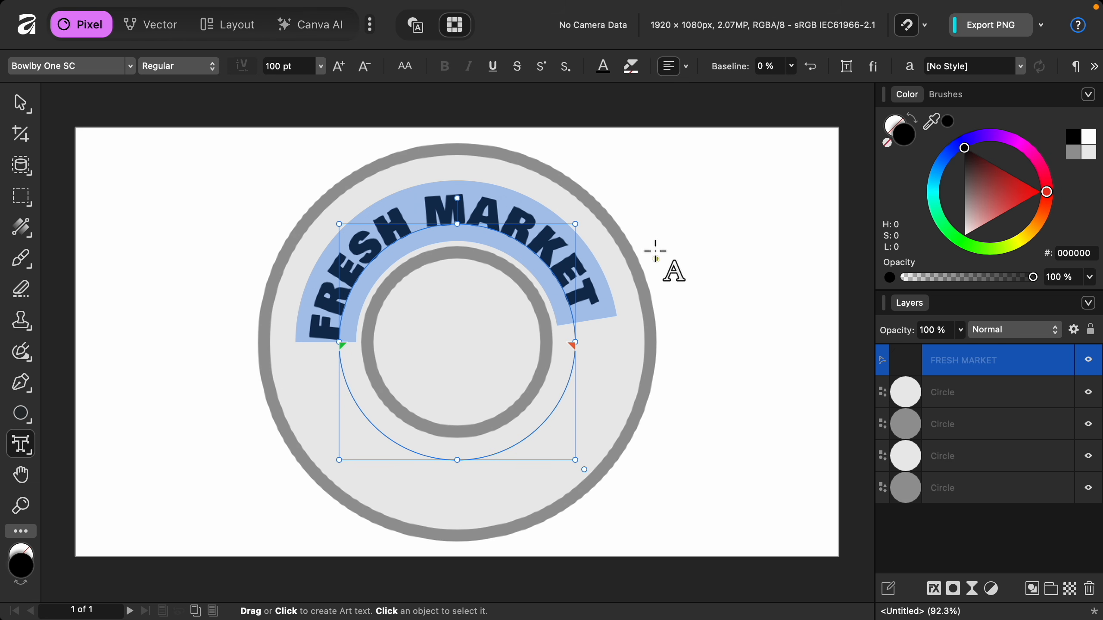
Step: Center-align FRESH MARKET on its path and enlarge the path circle slightly about its centre to fit within the light band
left_click(687, 72)
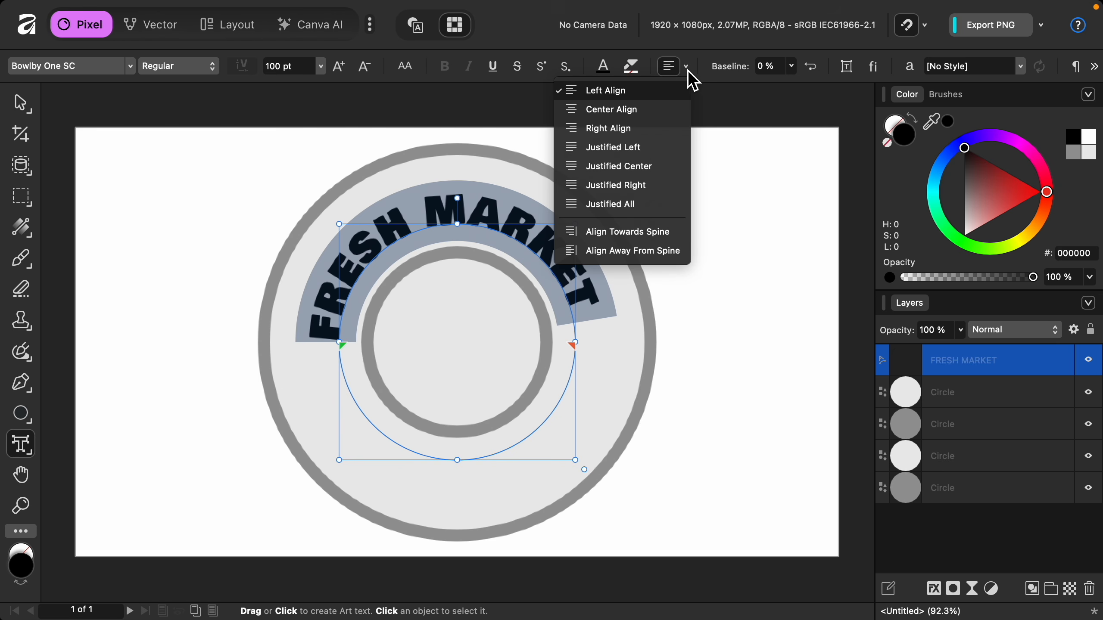
left_click(669, 113)
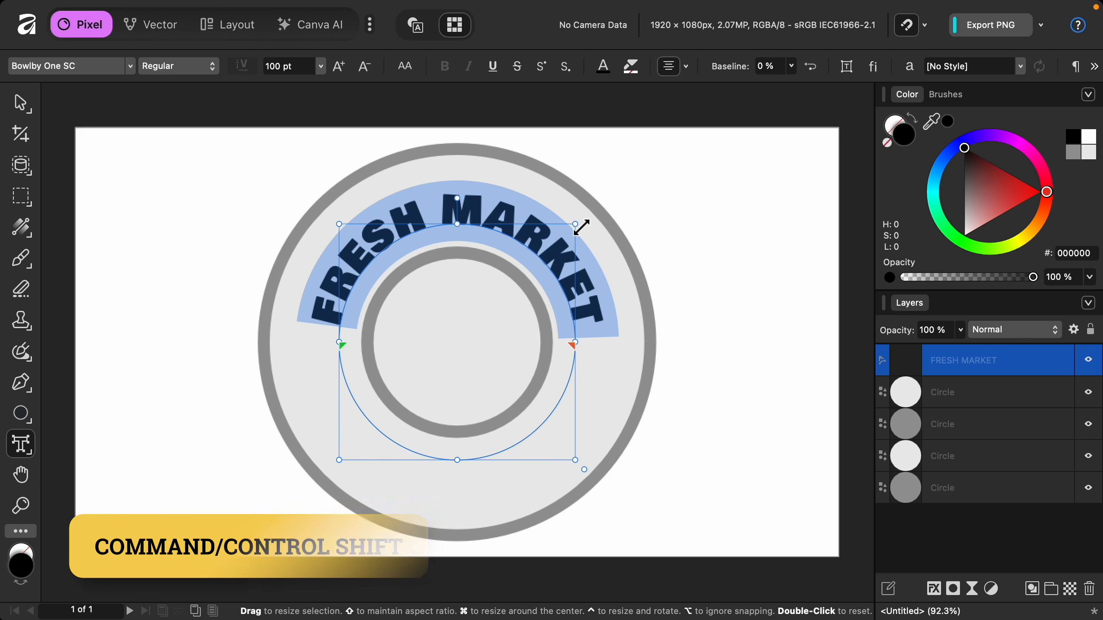
left_click_drag(582, 226, 593, 217)
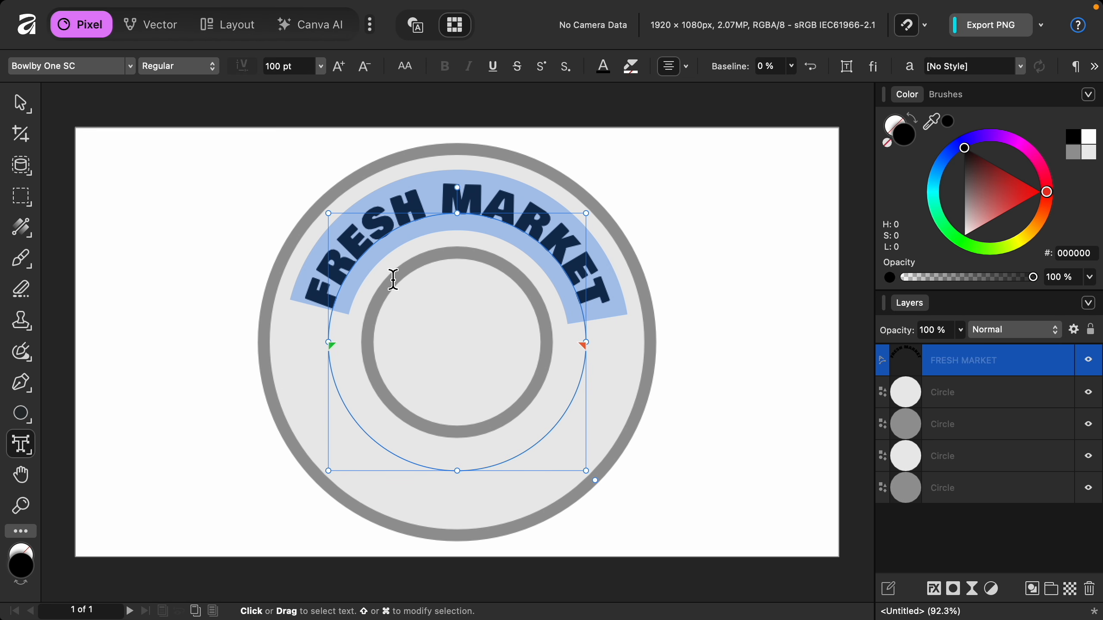
Step: Tighten the kerning between letter pairs of FRESH MARKET, working from the first letter through the second word
left_click(318, 282)
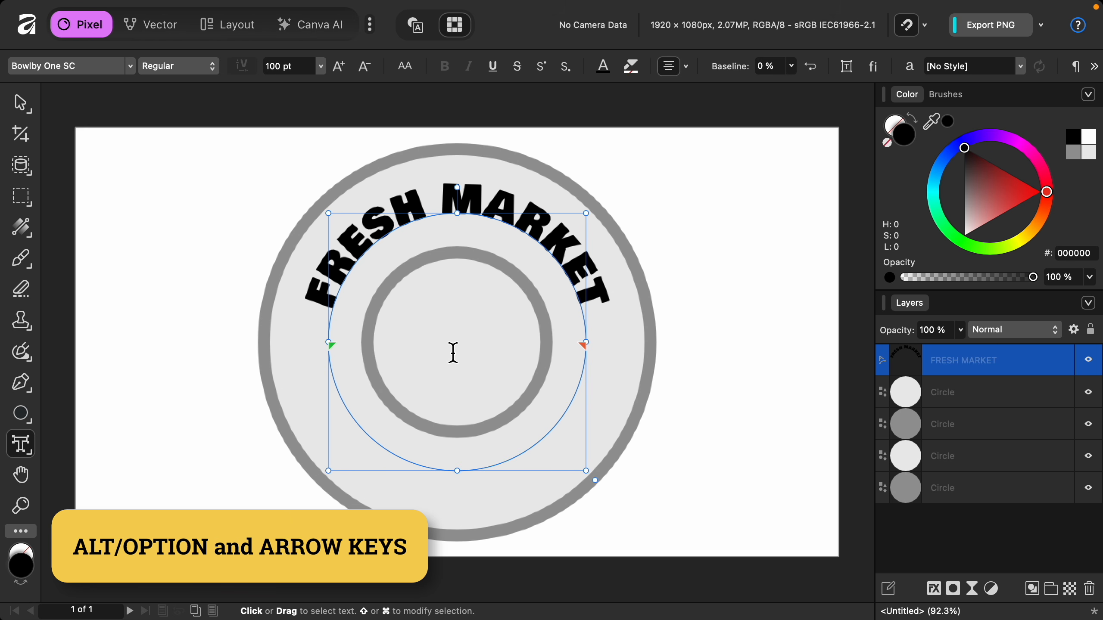
key("alt+Left")
key("alt+Left")
key("alt+Left")
key("alt+Left")
key("alt+Left")
key("alt+Left")
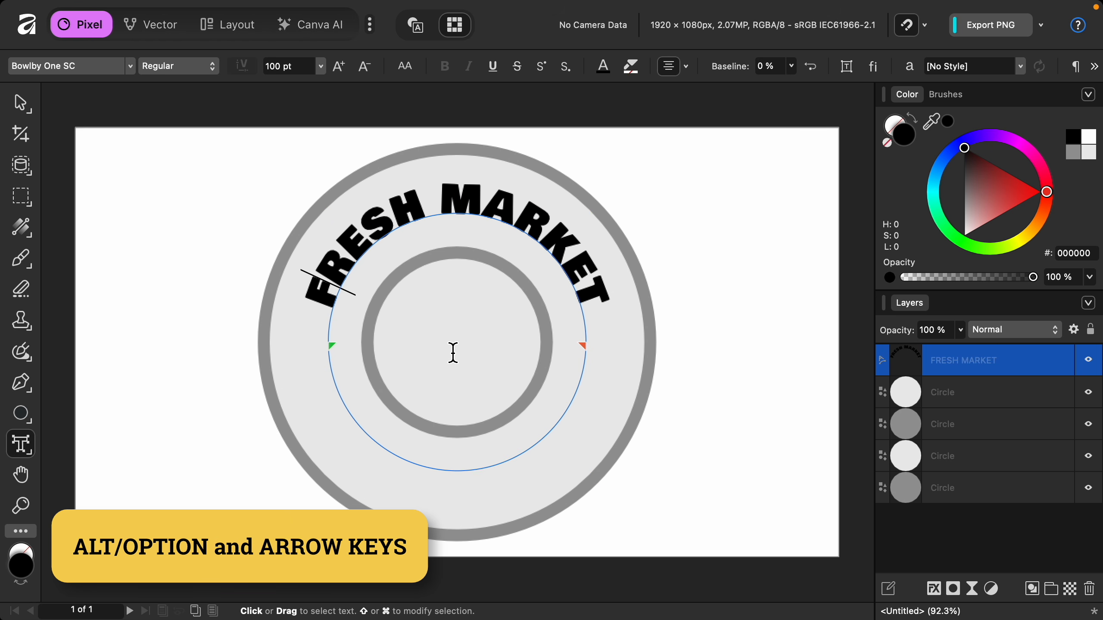
key("alt+Left")
key("alt+Left")
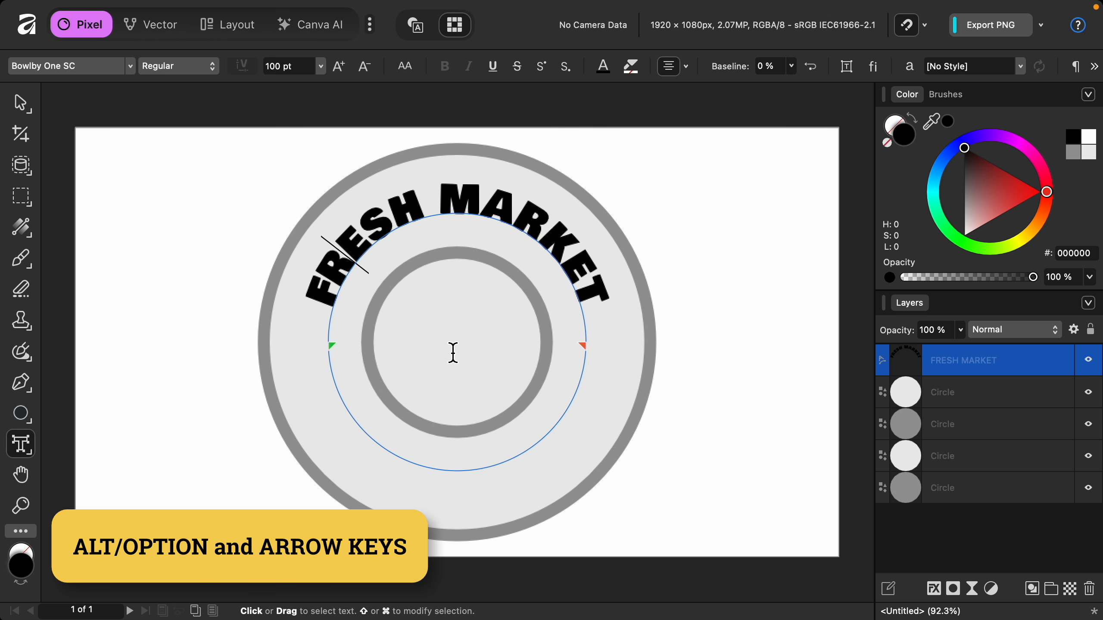
key("alt+Left")
key("alt+Left")
key("alt+Left")
key("Right")
key("alt+Left")
key("alt+Left")
key("Right")
key("alt+Left")
key("alt+Left")
key("alt+Left")
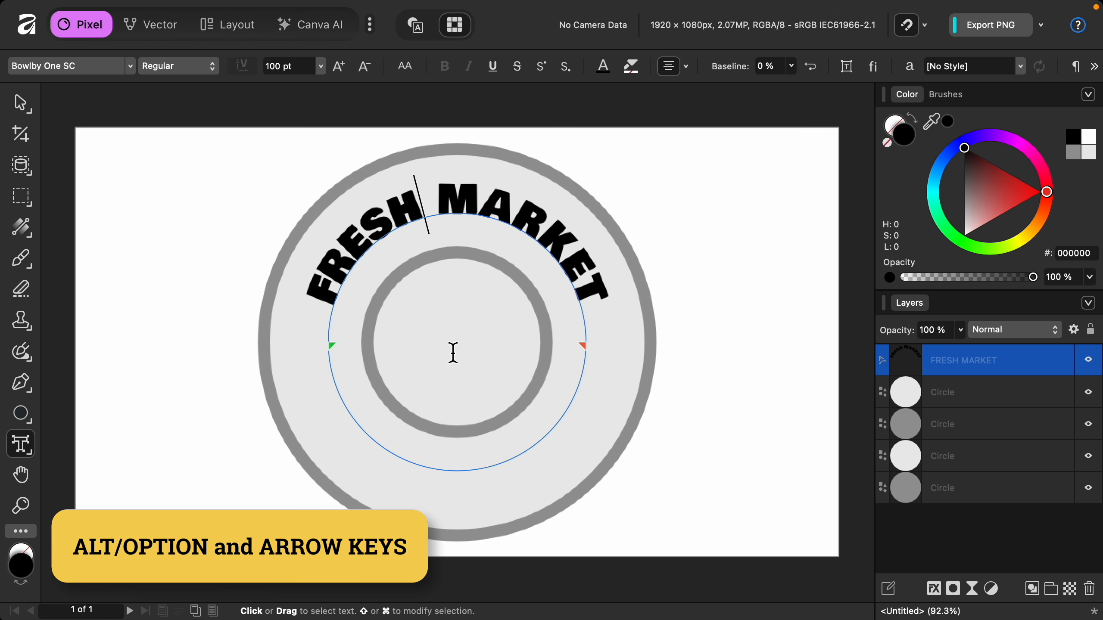
key("Right")
key("Right")
key("Right")
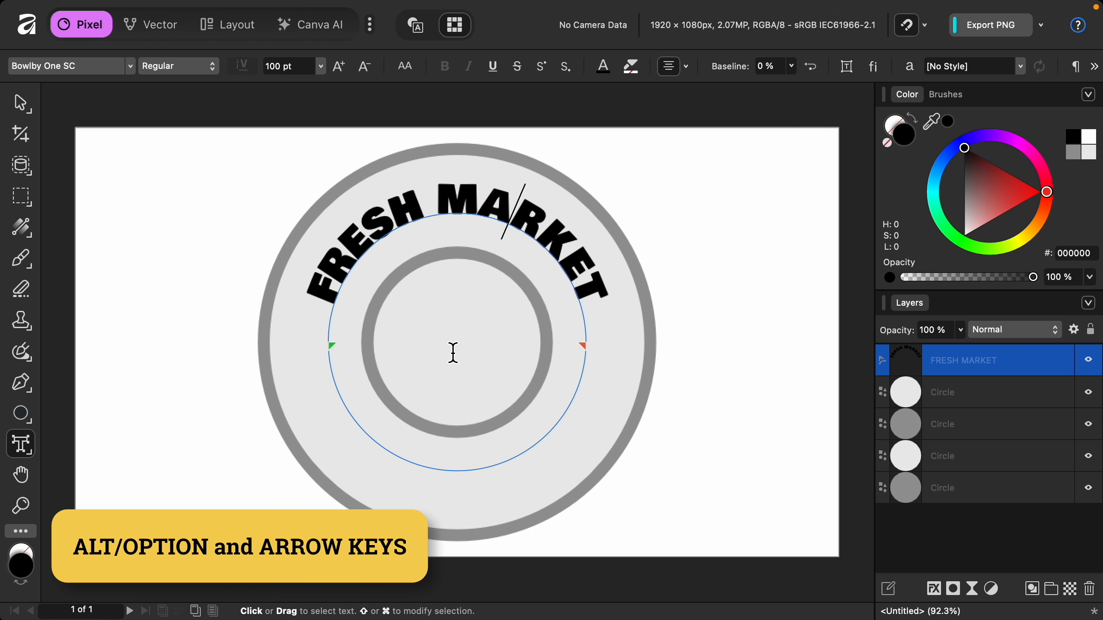
key("Right")
key("Right")
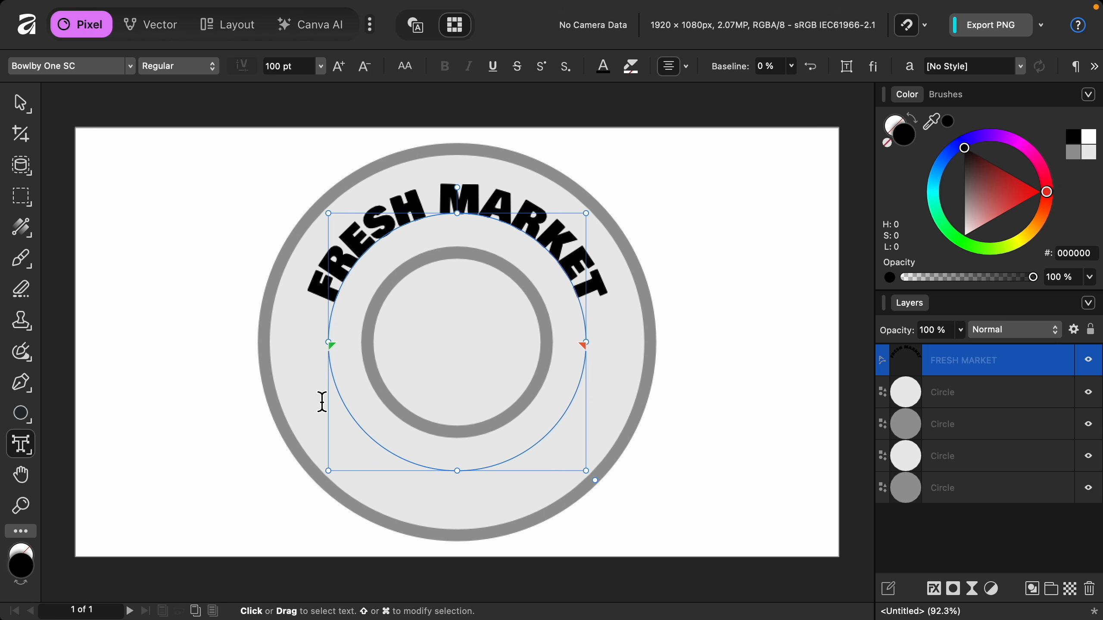
Step: Draw a centred circle slightly smaller than the outer gray ring and place the path text ORANGE COUNTY, CALIFORNIA inside its lower-left edge
left_click(22, 414)
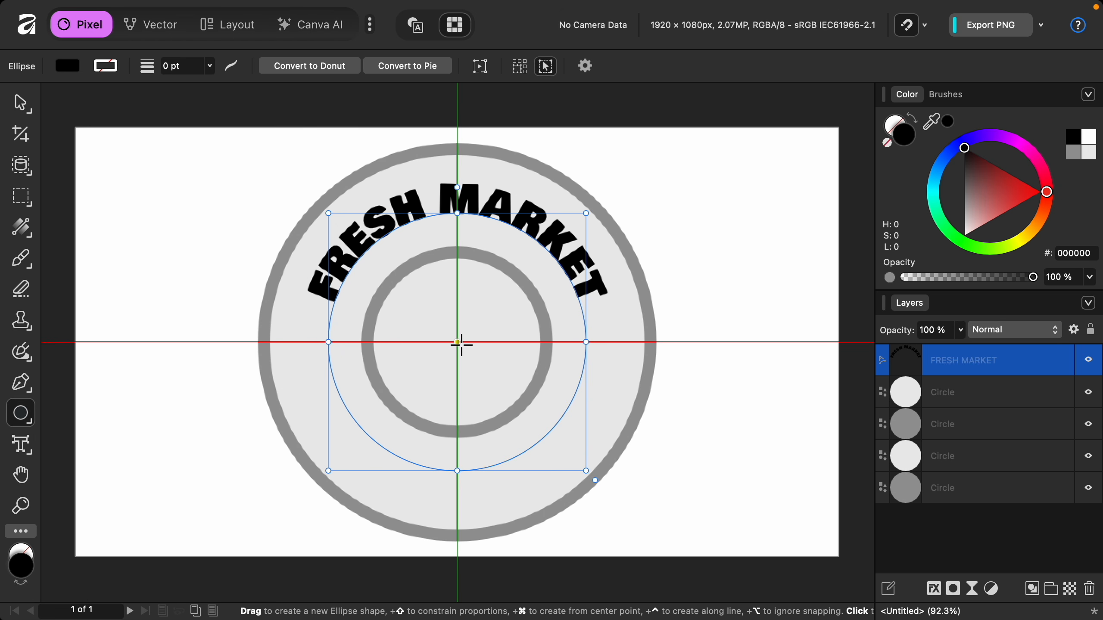
left_click_drag(461, 345, 722, 427)
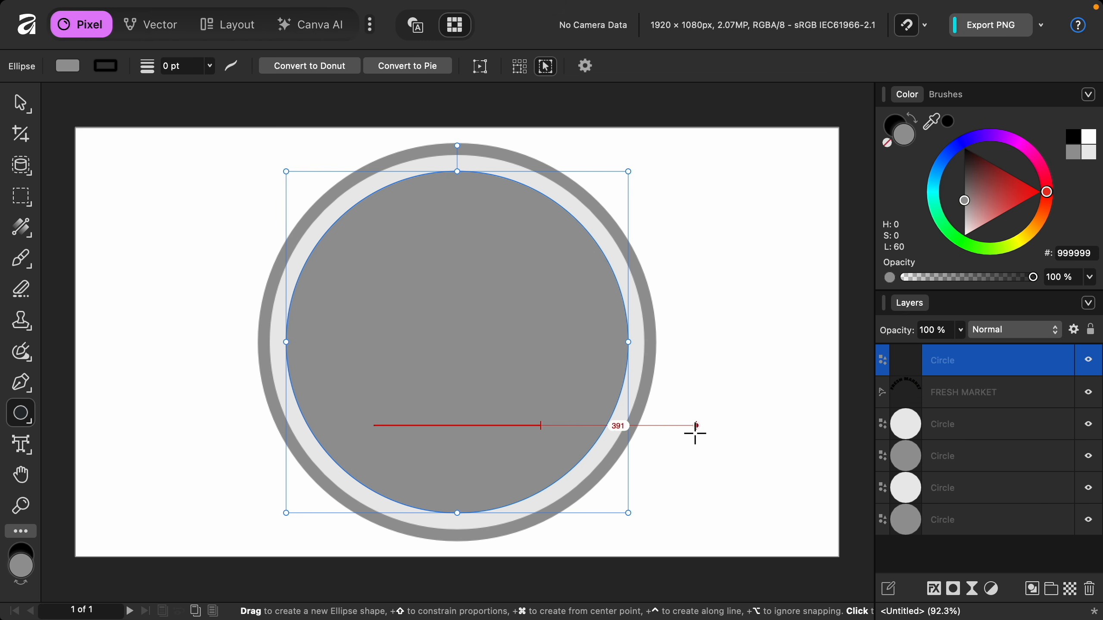
left_click(21, 444)
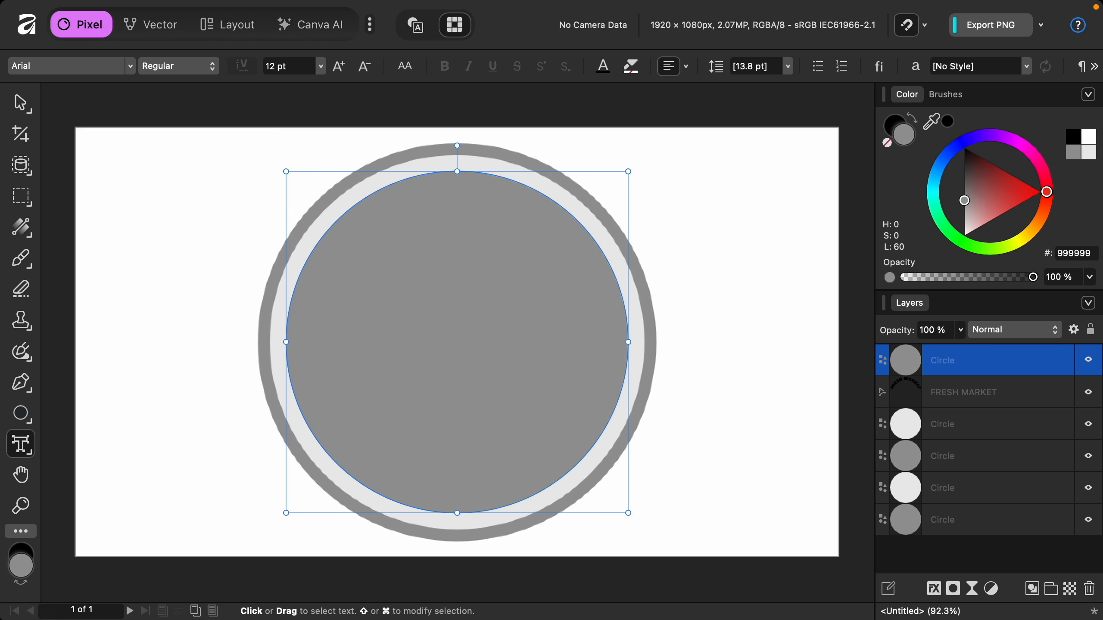
left_click(309, 416)
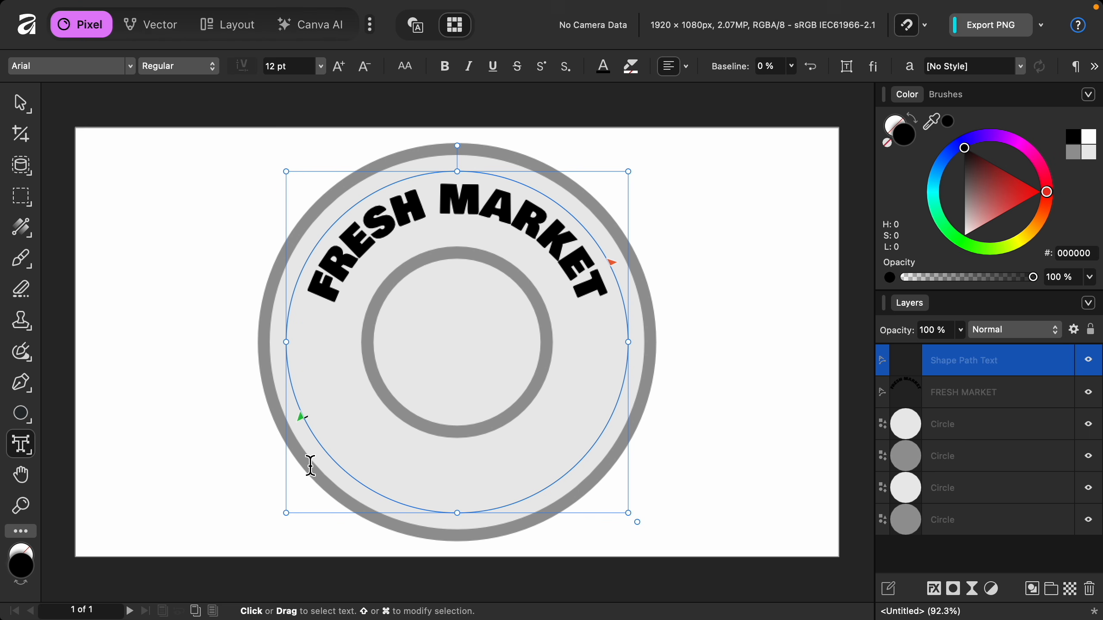
type("ORANGE COUNTY, CALIFORNIA")
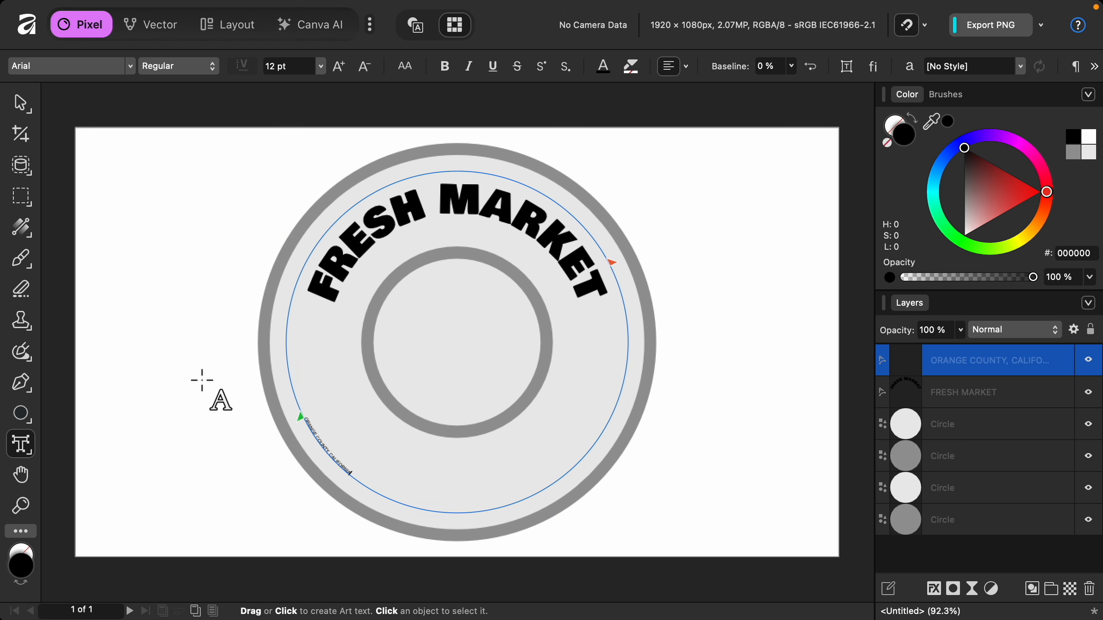
key("Escape")
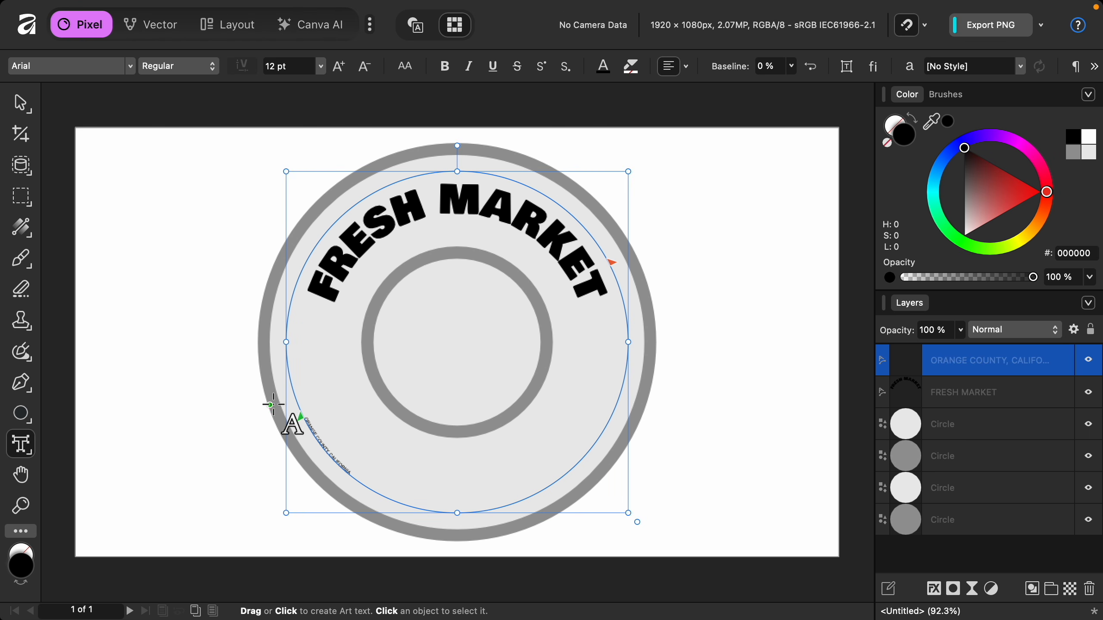
Step: Change the font of the ORANGE COUNTY, CALIFORNIA path text to Bowlby One SC
triple_click(325, 449)
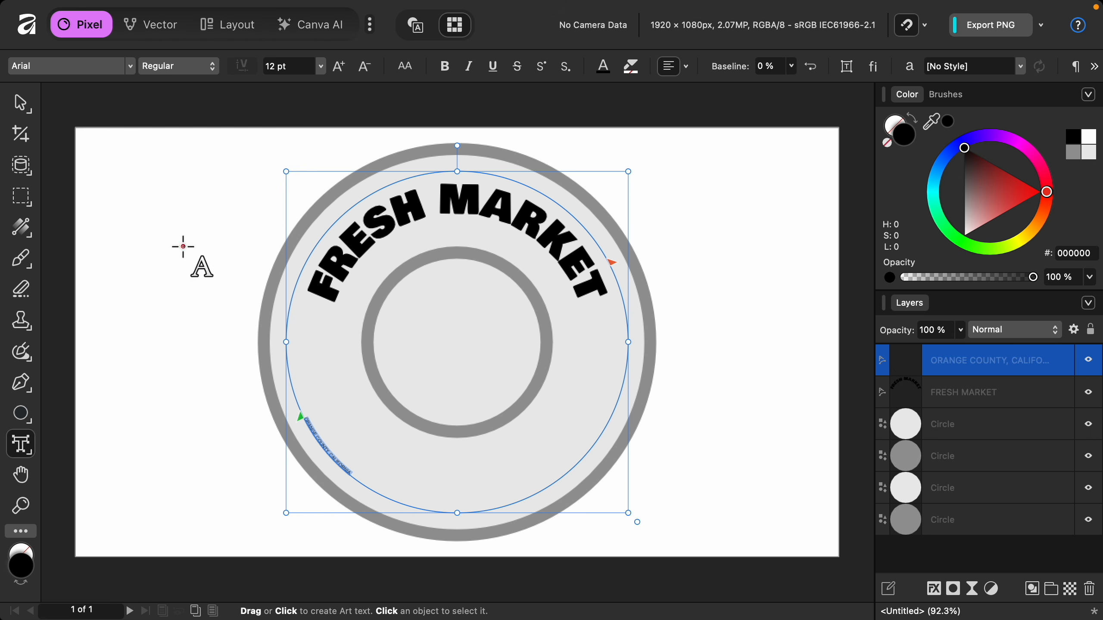
left_click(133, 69)
key("Down")
key("Down")
key("Down")
key("Down")
key("Down")
key("Down")
key("Down")
key("Down")
key("Down")
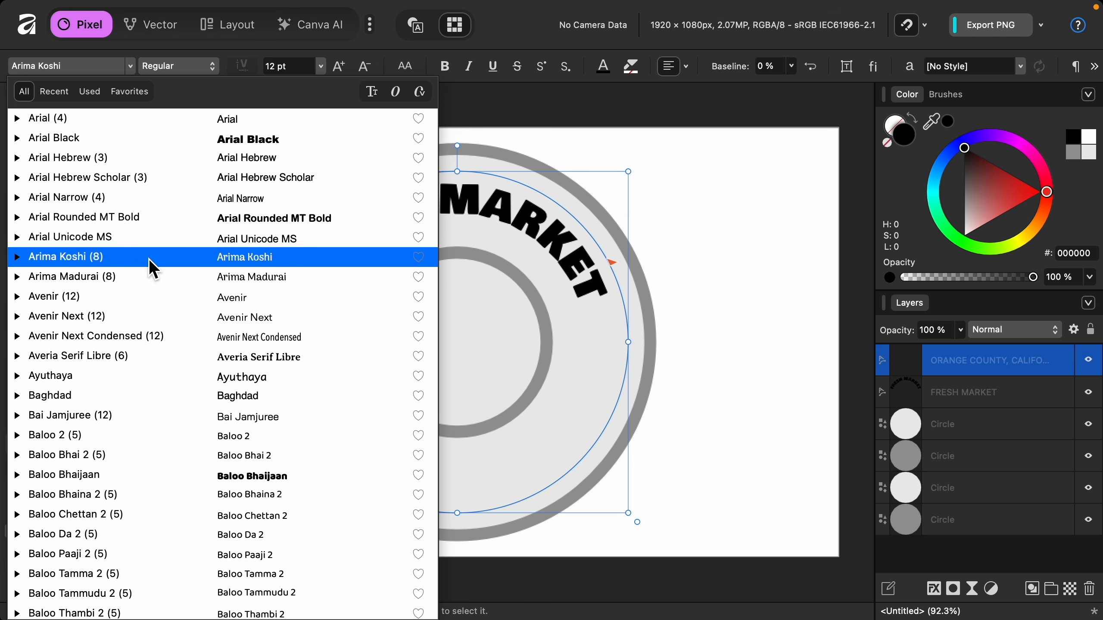
scroll(155, 290, "down", 10)
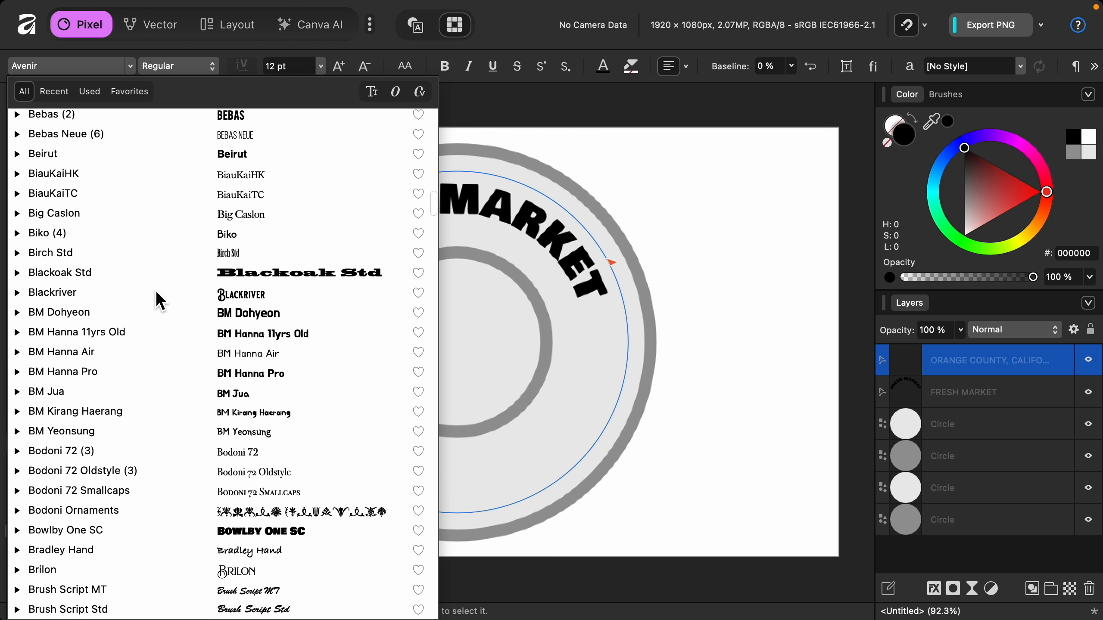
left_click(183, 411)
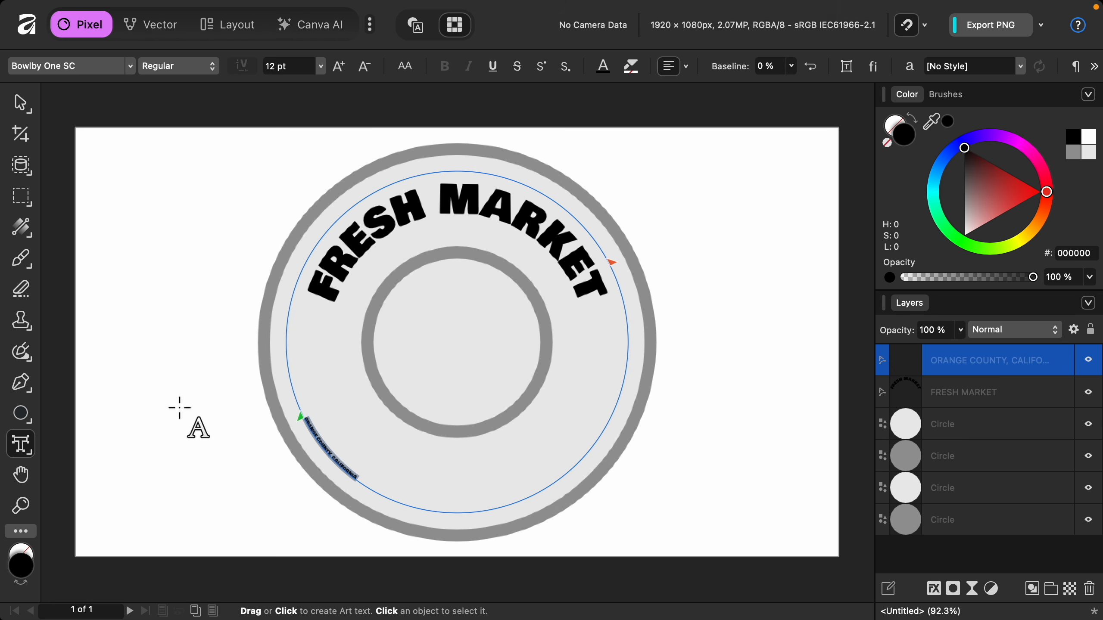
Step: Set the ORANGE COUNTY, CALIFORNIA text to 60 pt and shrink its path circle about its centre to fit within the light band
left_click(290, 67)
type("60")
key("Return")
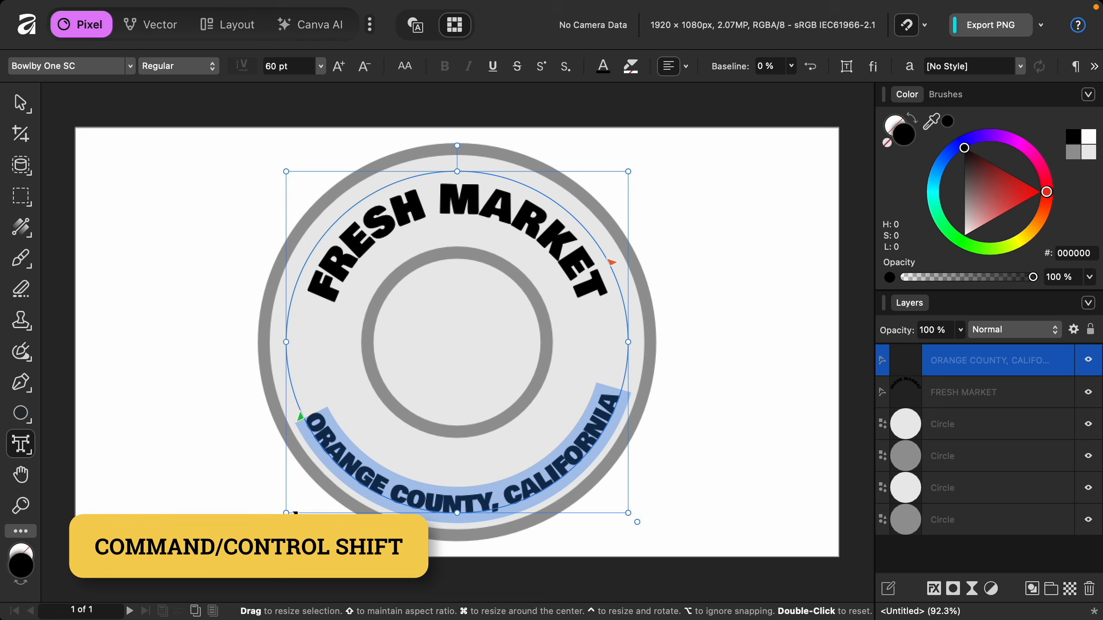
left_click_drag(295, 512, 309, 492)
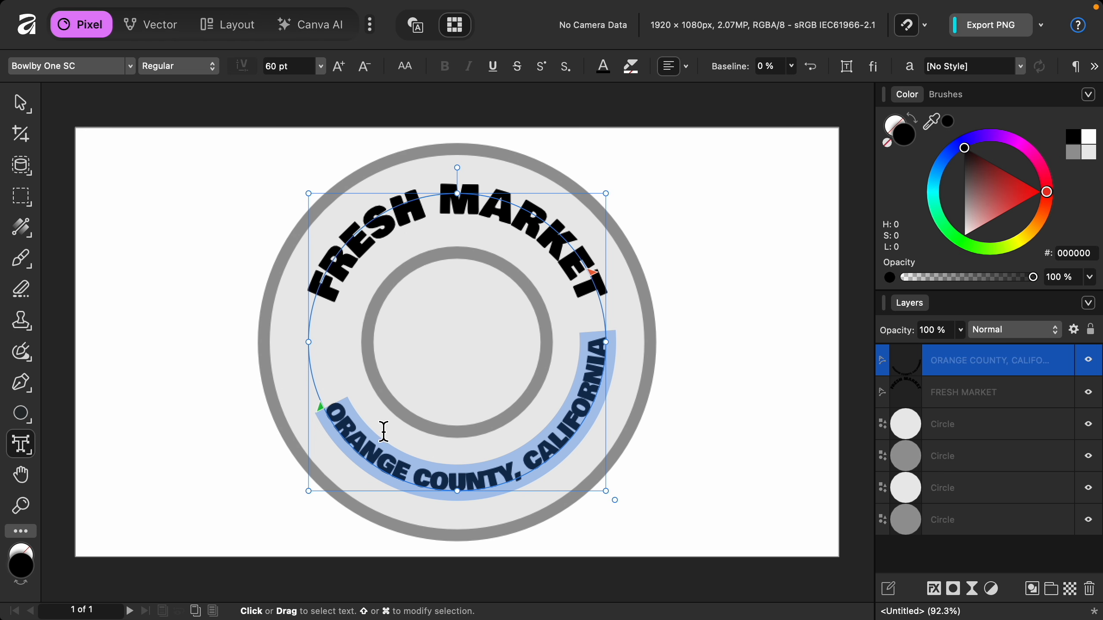
left_click_drag(311, 495, 309, 497)
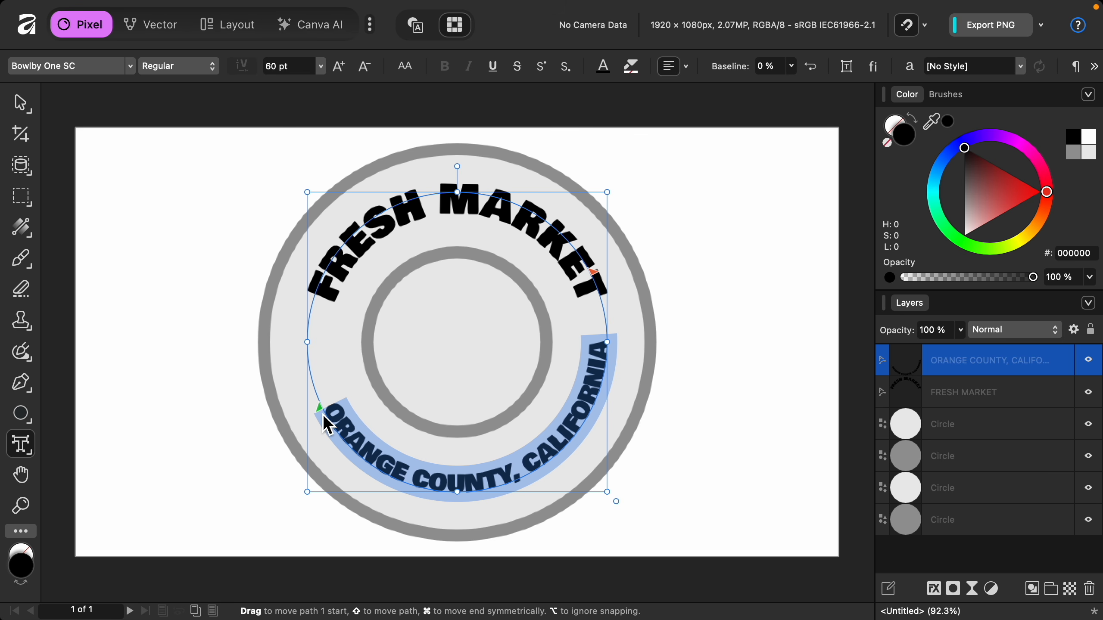
Step: Move the lower path text's start and end points to the circle's left and right midpoints, and center-align the text
left_click_drag(322, 413, 305, 354)
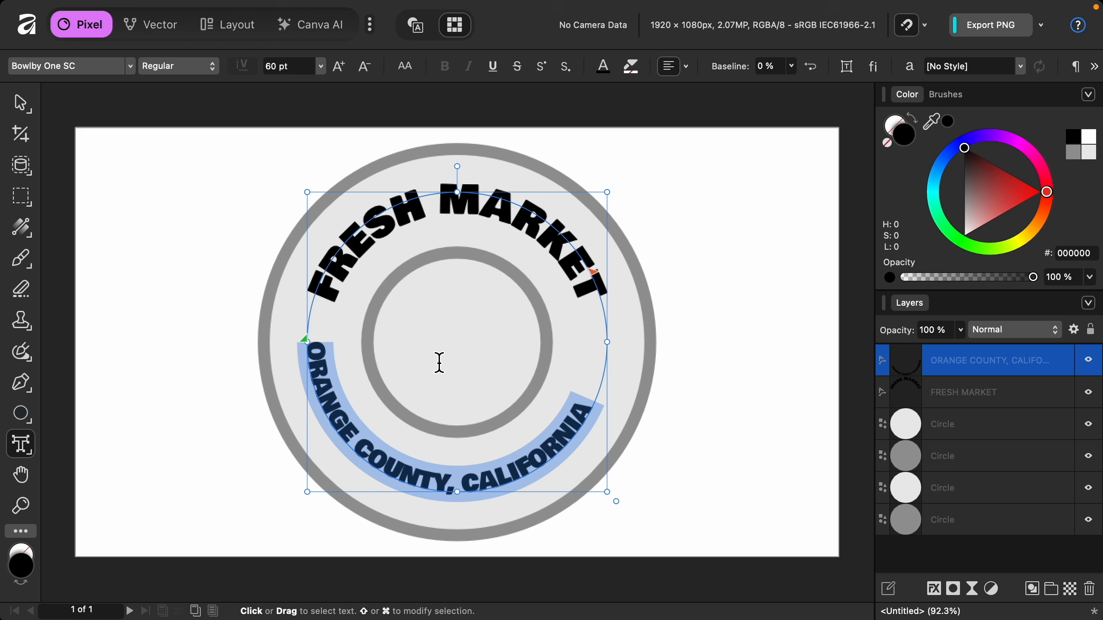
left_click_drag(594, 275, 616, 344)
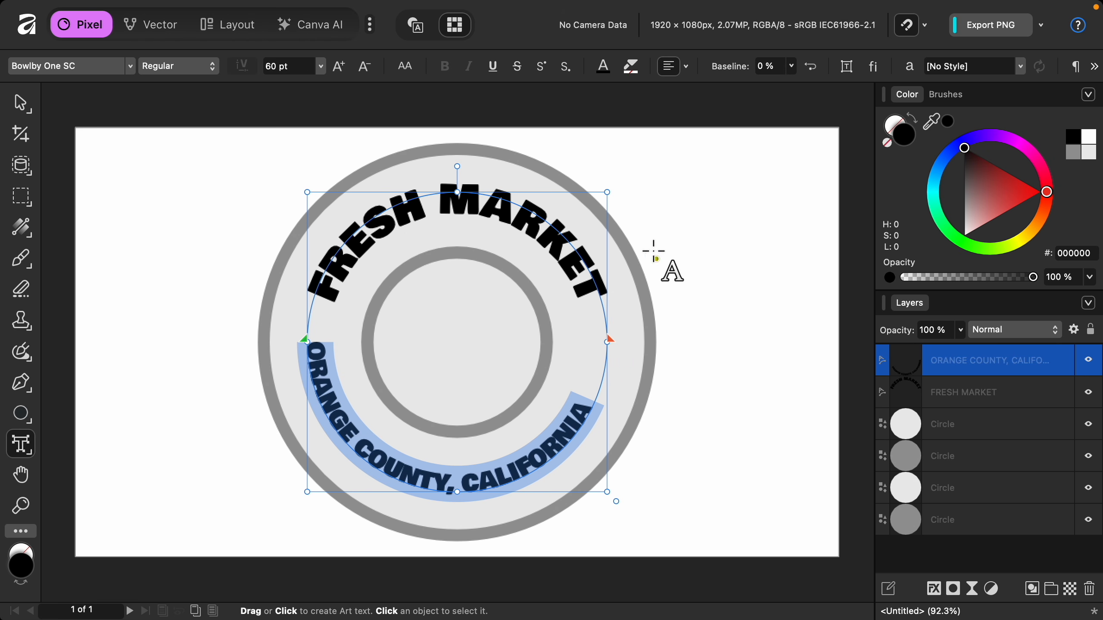
left_click(692, 68)
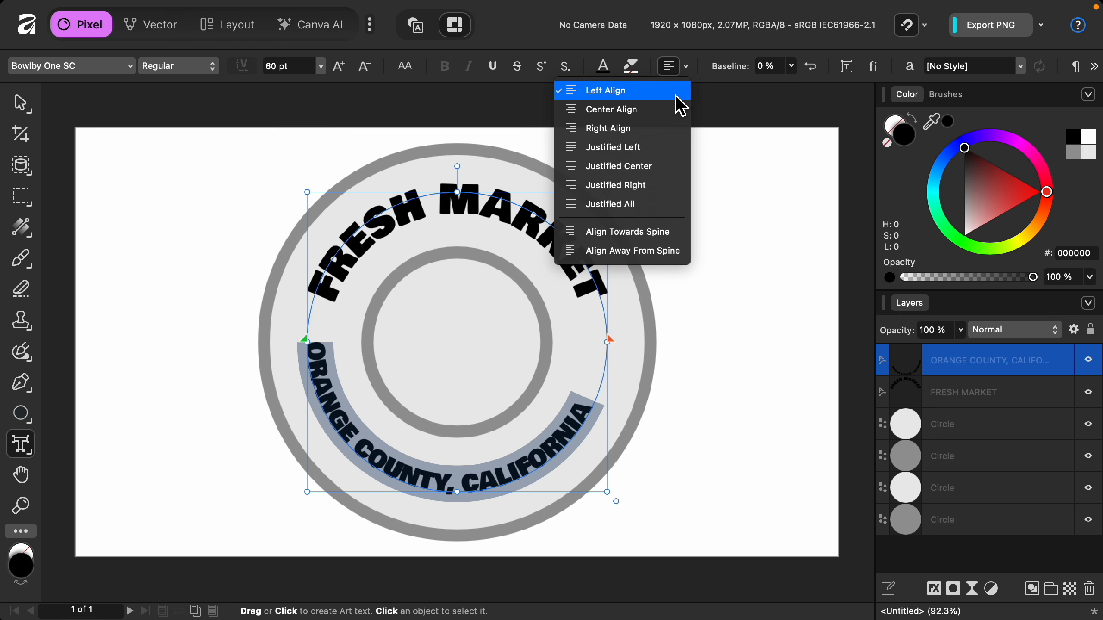
left_click(667, 109)
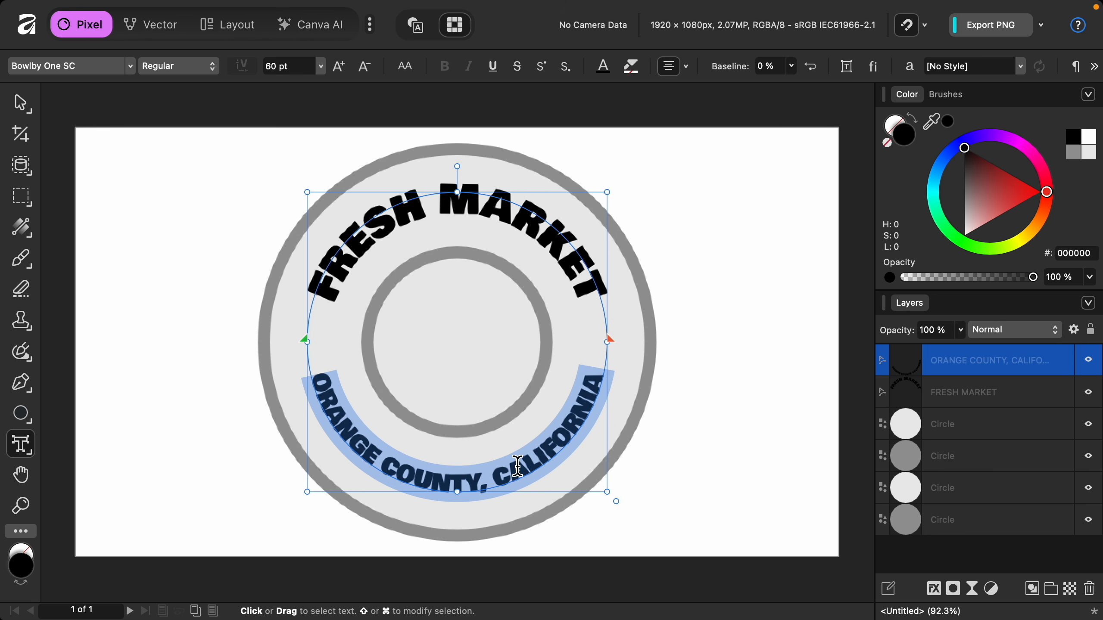
Step: Widen the kerning between letter pairs of ORANGE COUNTY, CALIFORNIA, working from the first letter into the last word
left_click(321, 393)
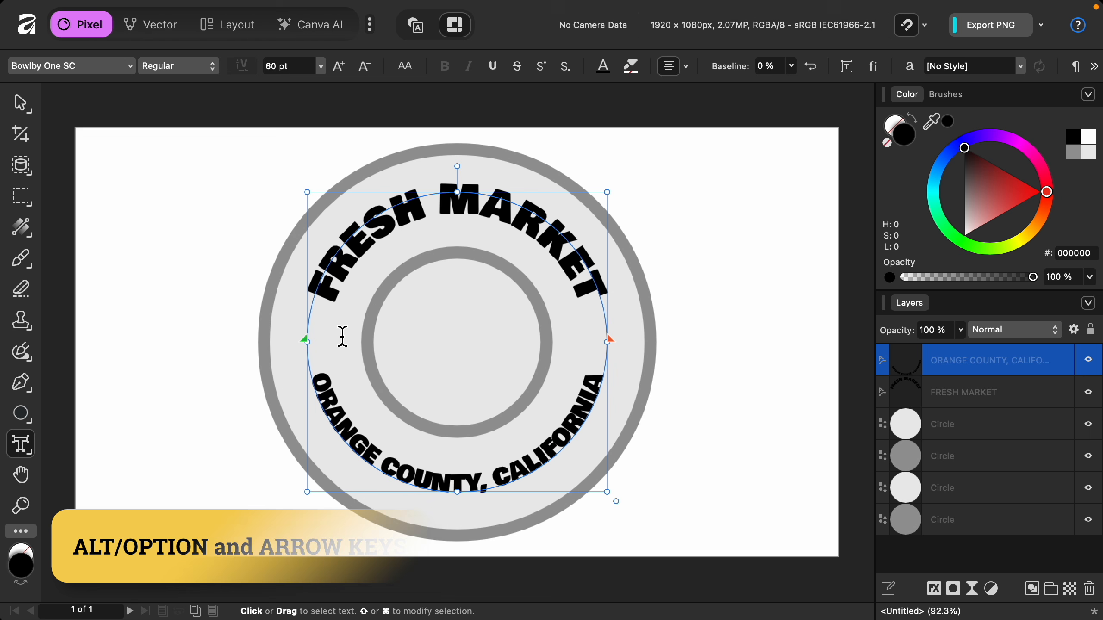
key("alt+Right")
key("Right")
key("alt+Right")
key("Right")
key("alt+Right")
key("Right")
key("alt+Right")
key("Right")
key("alt+Right")
key("alt+Right")
key("Right")
key("Right")
key("Right")
key("alt+Right")
key("Right")
key("alt+Right")
key("Right")
key("alt+Right")
key("Right")
key("Left")
key("Left")
key("alt+Right")
key("Right")
key("Right")
key("Right")
key("Right")
key("Right")
key("alt+Right")
key("Right")
key("Right")
key("Right")
key("alt+Right")
key("Right")
key("Right")
key("alt+Right")
key("Right")
key("Right")
key("alt+Right")
key("Right")
key("alt+Right")
key("Right")
key("Left")
key("alt+Right")
key("Right")
key("Right")
key("Left")
key("Left")
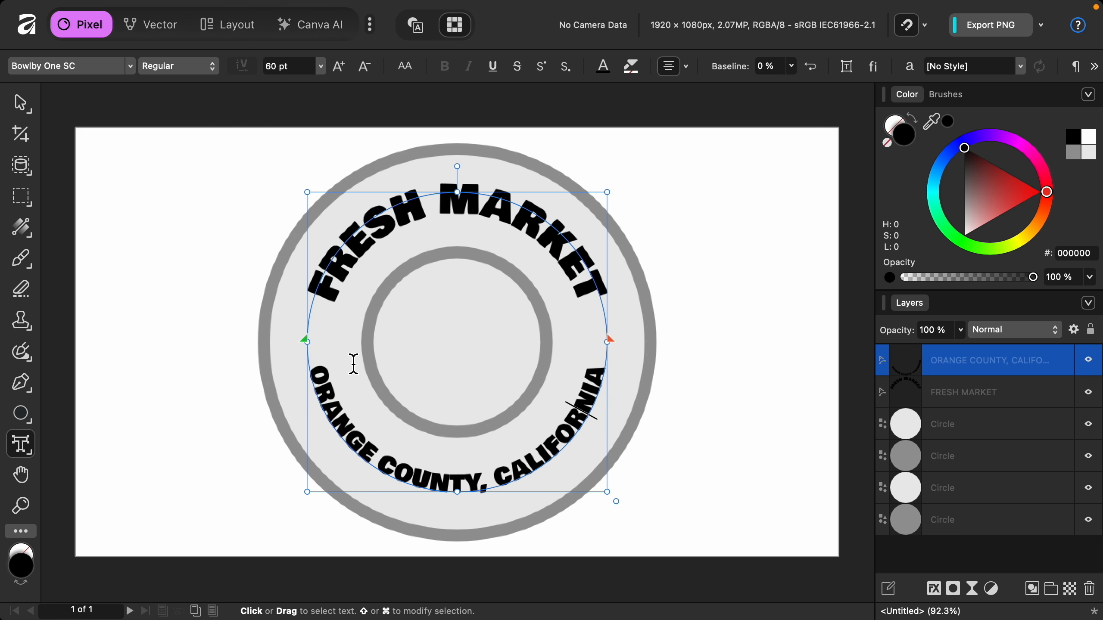
Step: Draw a small gray circle and place it in the light band's left side, between the starts of the two curved texts
left_click(28, 416)
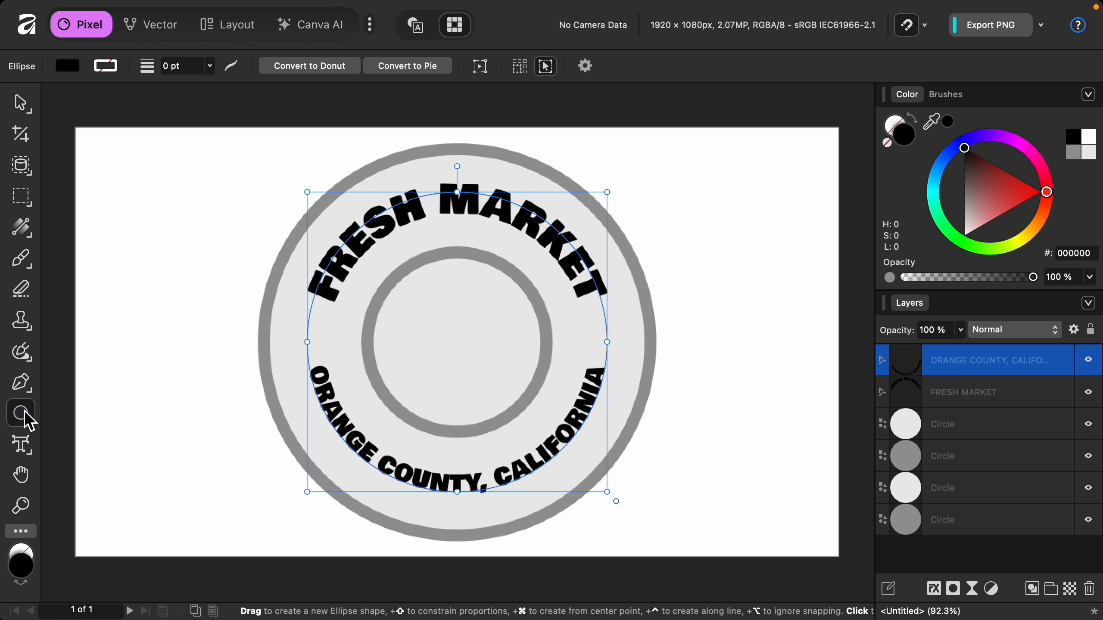
left_click_drag(191, 312, 216, 338)
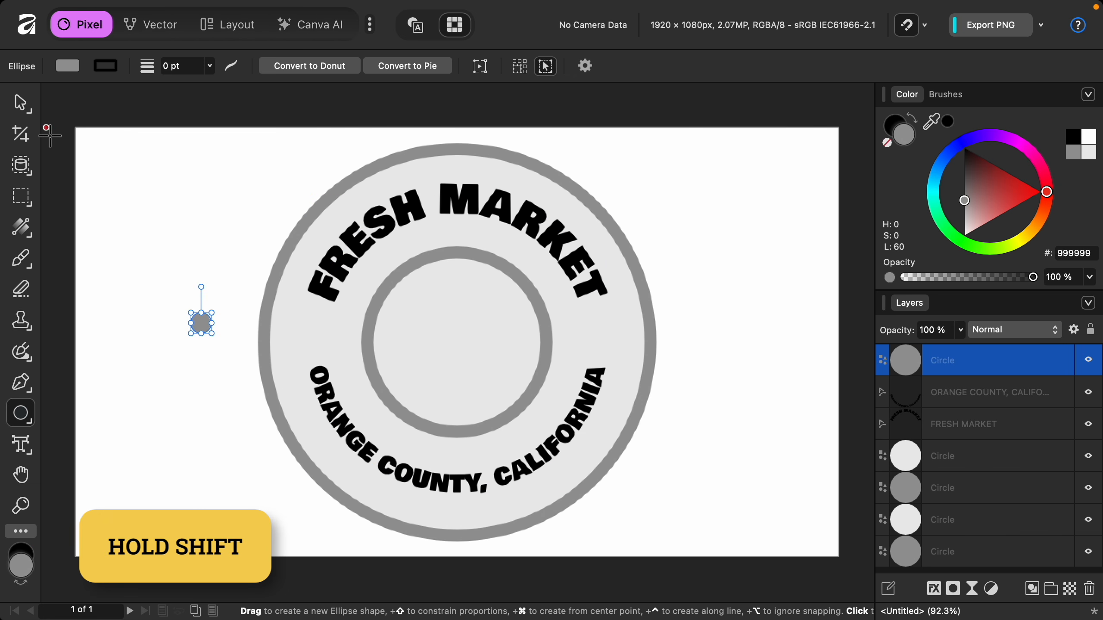
left_click(25, 109)
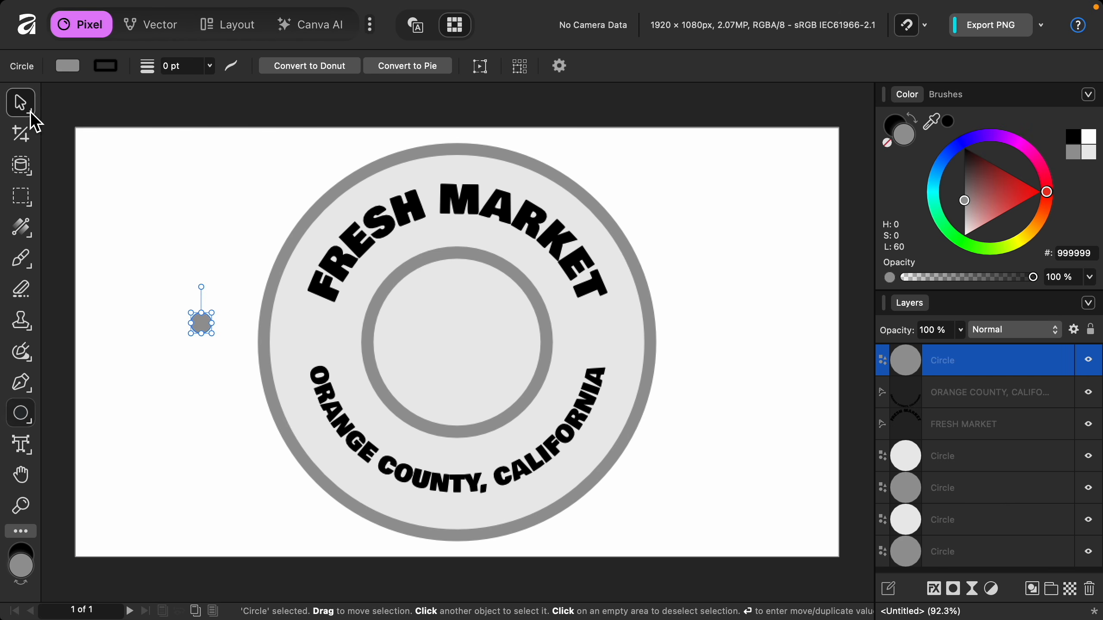
left_click_drag(198, 325, 321, 334)
scroll(318, 343, "up", 5)
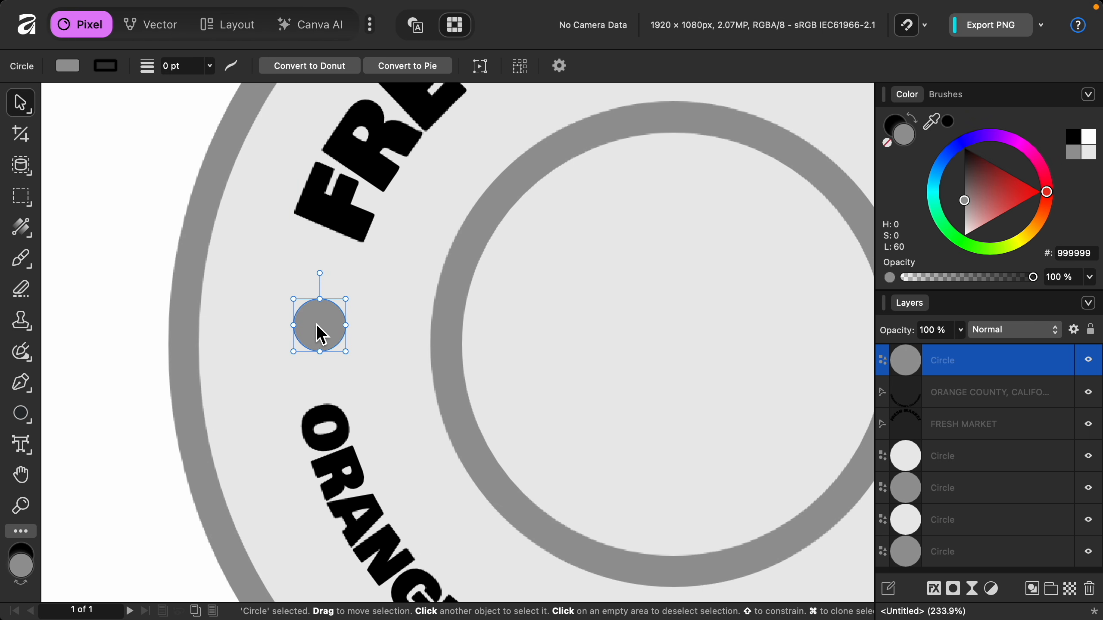
Step: Duplicate the small dot straight across to the band's right side, and centre the pair horizontally on the badge between the two texts
scroll(322, 334, "down", 4)
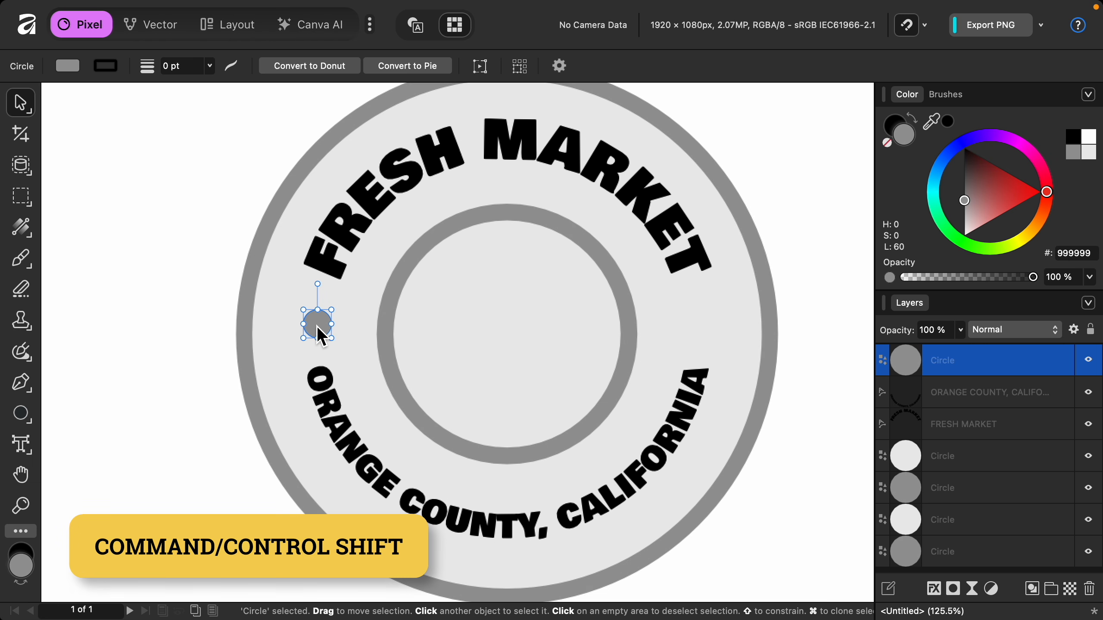
mouse_move(318, 327)
left_mouse_down()
mouse_move(359, 317)
mouse_move(704, 326)
left_mouse_up()
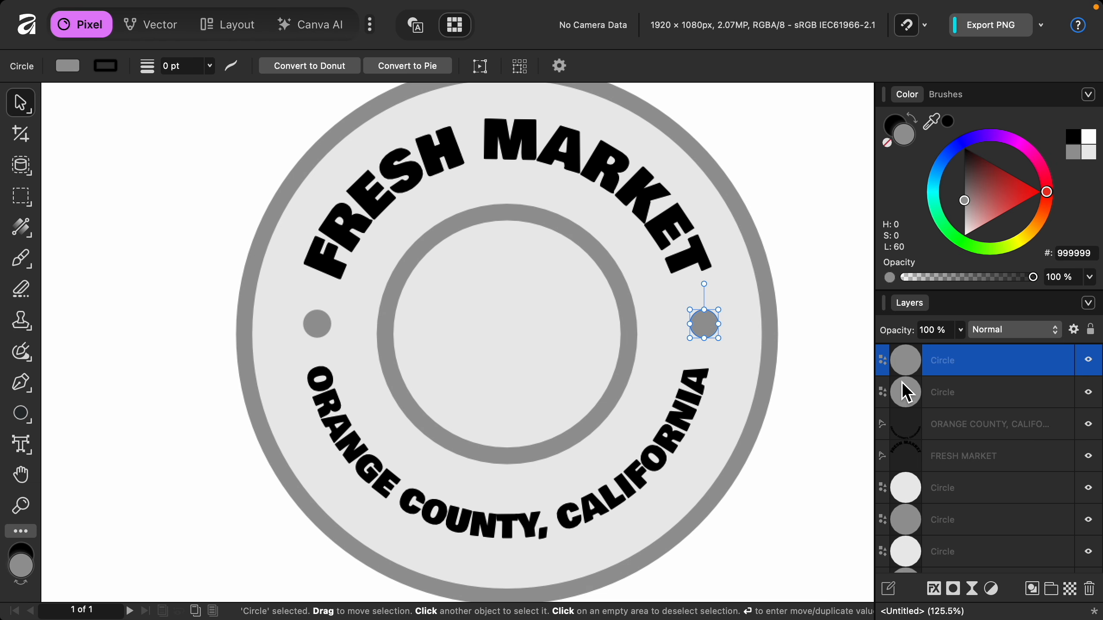
left_click(977, 394, "shift")
left_click_drag(554, 327, 549, 325)
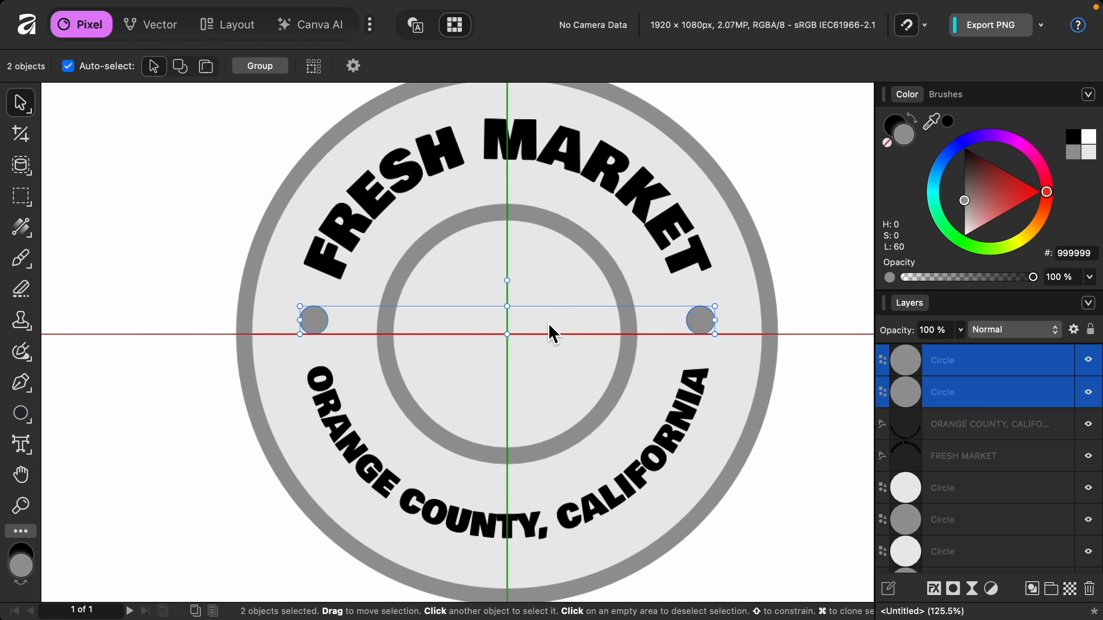
Step: Try aligning the two dots with the badge's horizontal centre line
left_click_drag(550, 326, 550, 329)
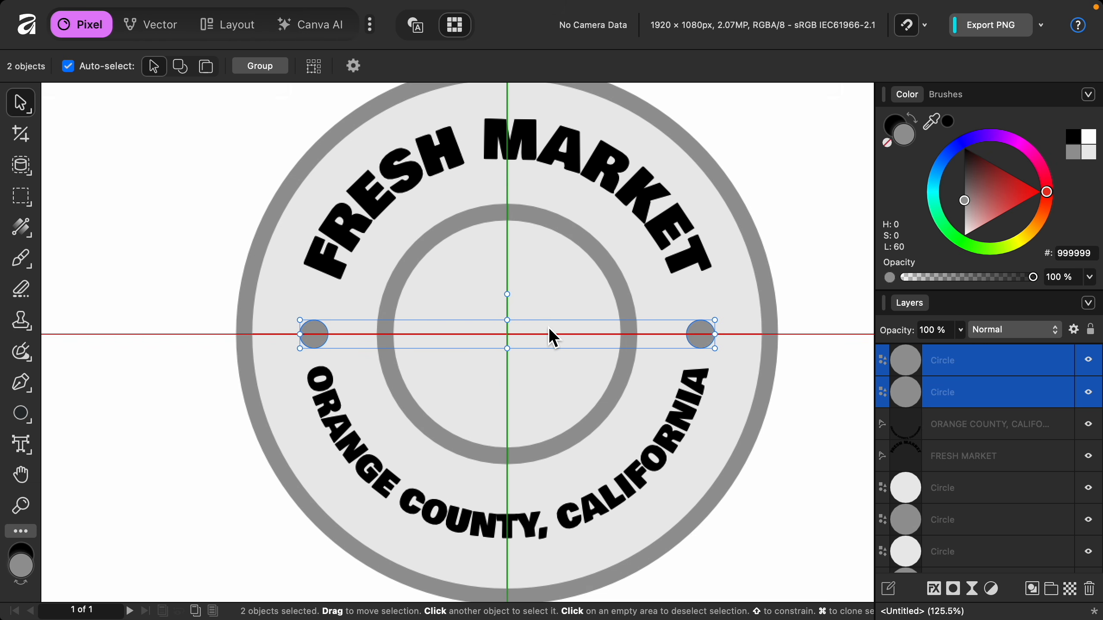
key("super+z")
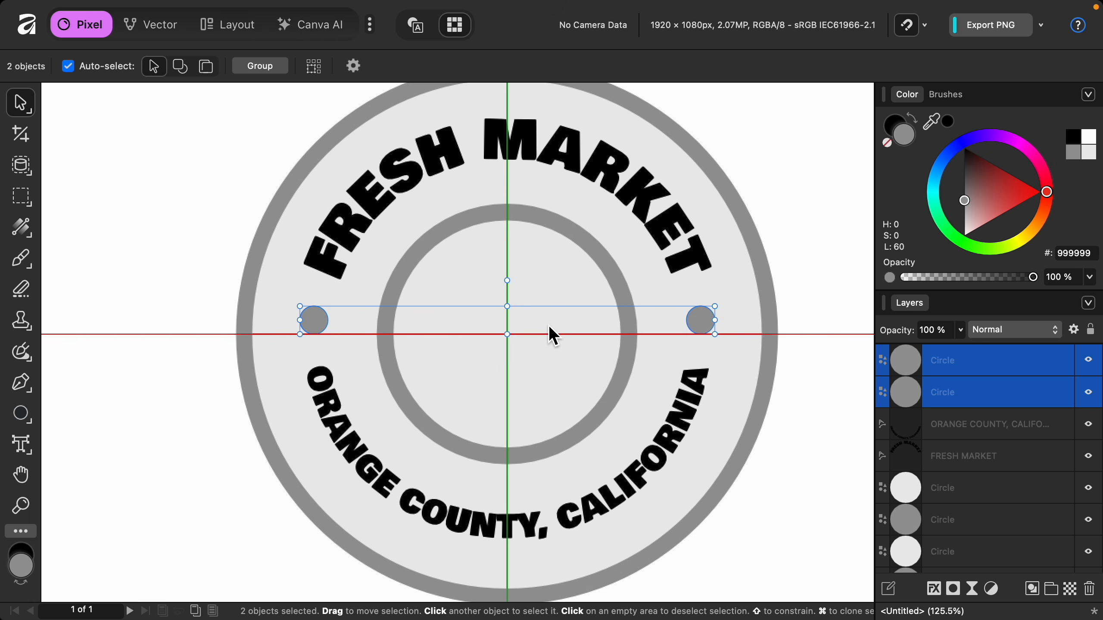
left_click_drag(547, 324, 548, 325)
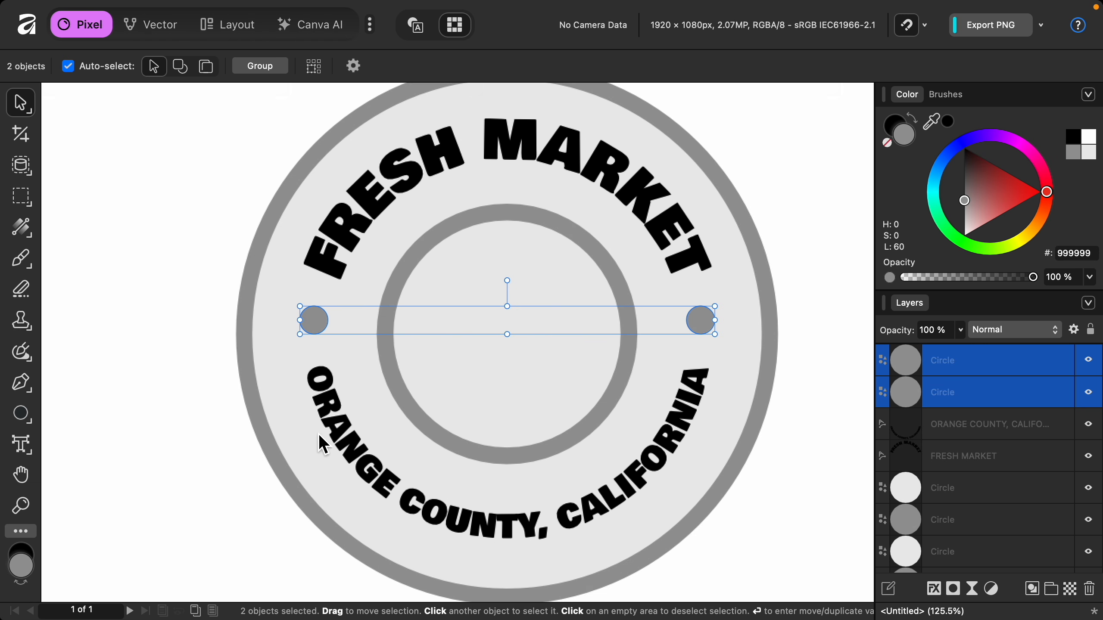
Step: Draw an upward-pointing gray triangle with equal width and height in the inner circle's lower half, centred horizontally on the badge
left_click(32, 423)
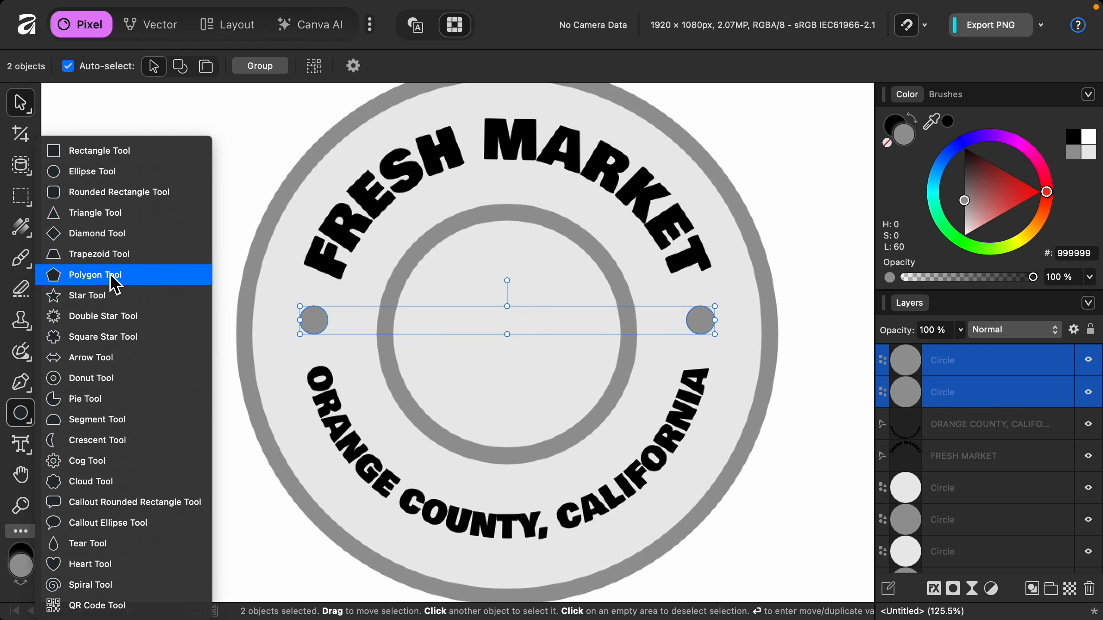
left_click(124, 214)
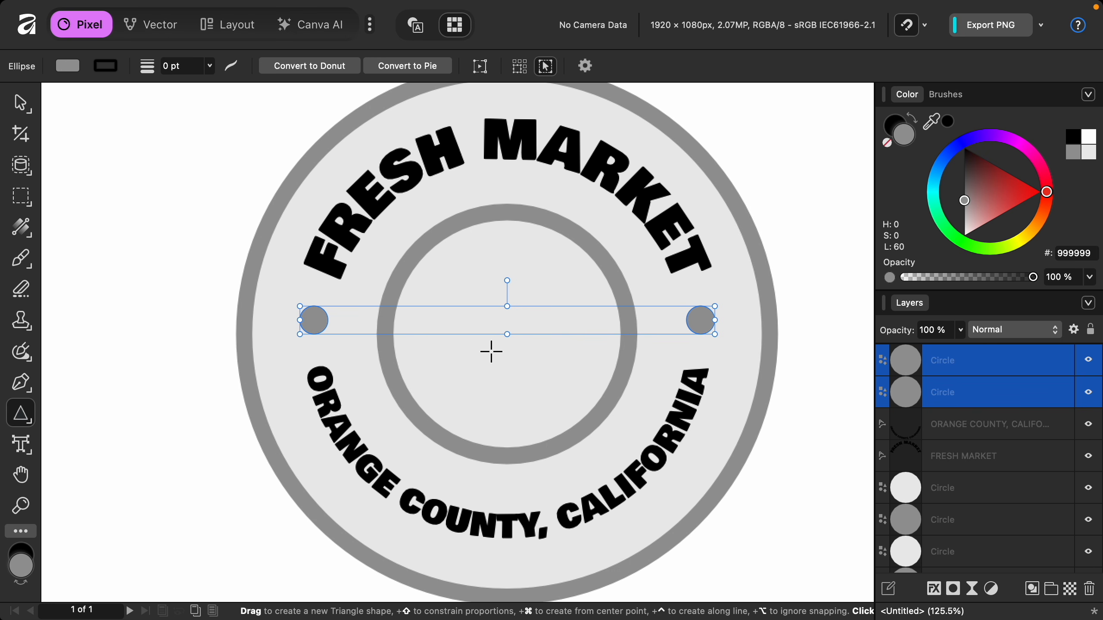
left_click_drag(486, 347, 579, 425)
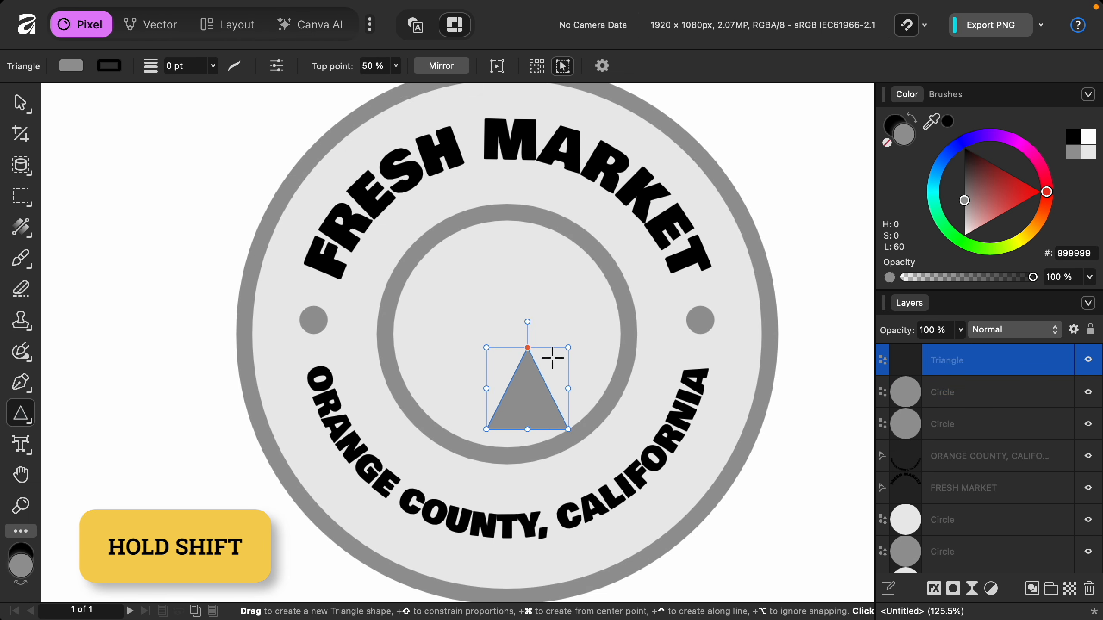
left_click_drag(553, 356, 529, 354)
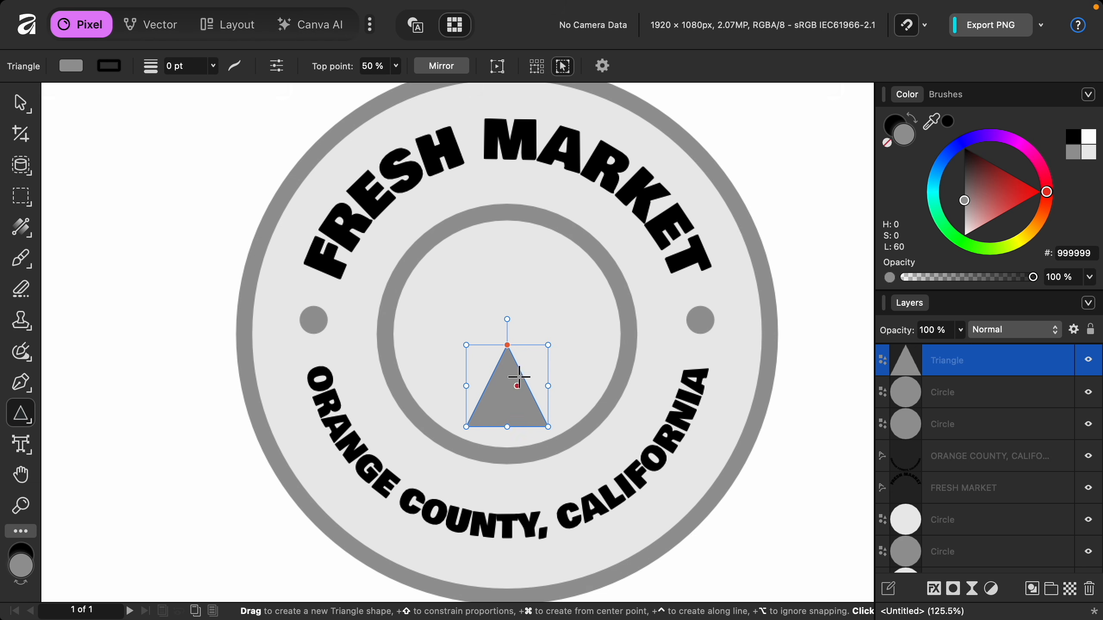
Step: Convert the triangle to curves and bow its bottom edge slightly downward to follow the inner ring's curvature
left_click(498, 70)
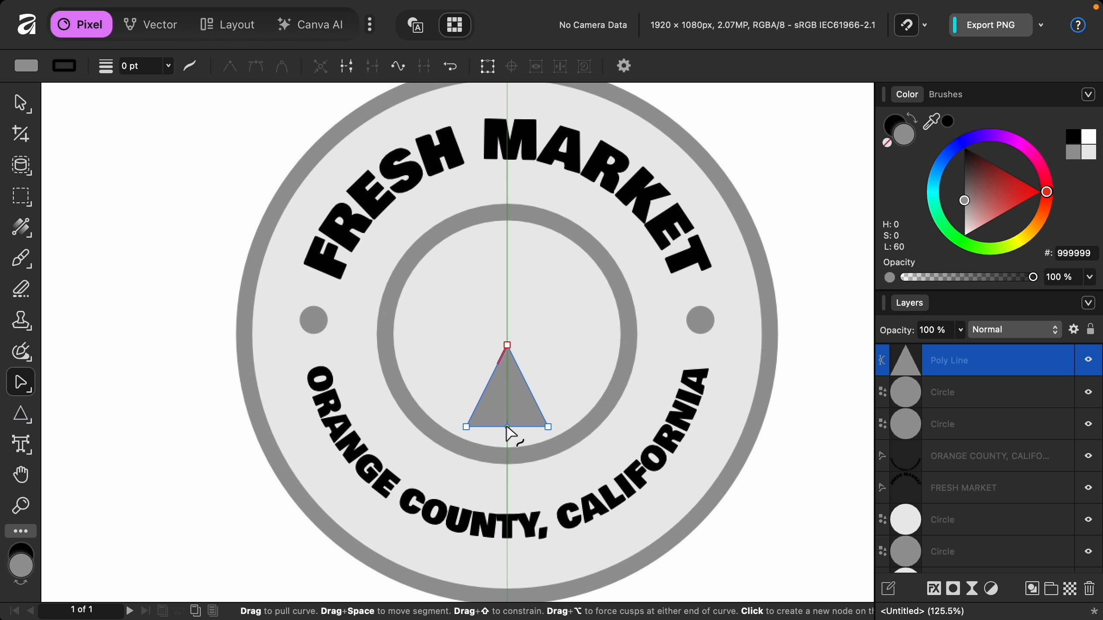
left_click_drag(507, 427, 506, 437)
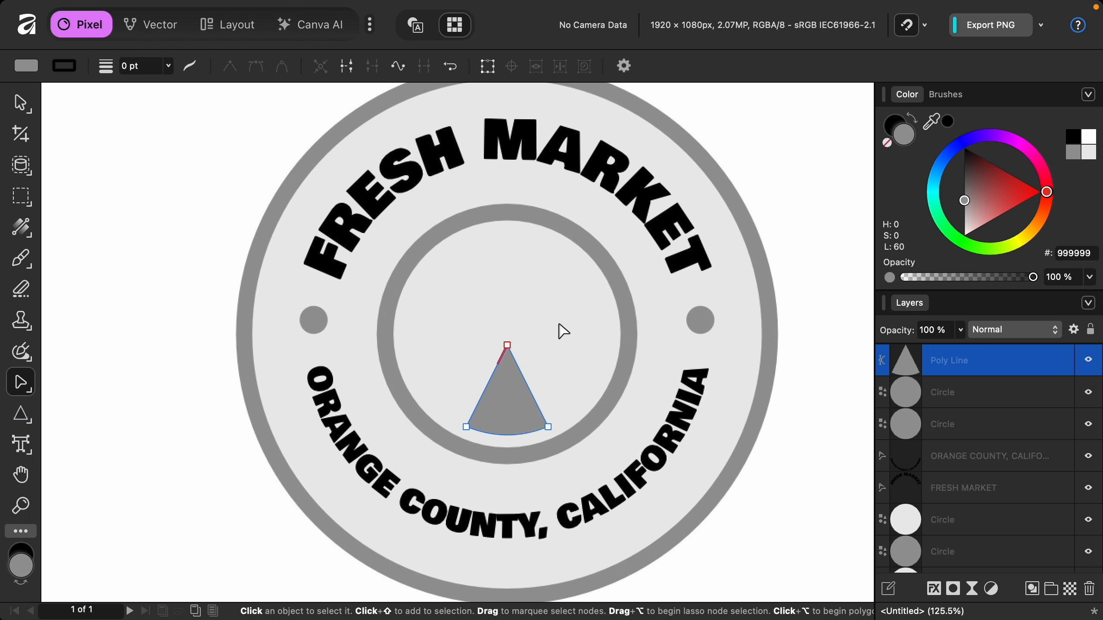
left_click(23, 109)
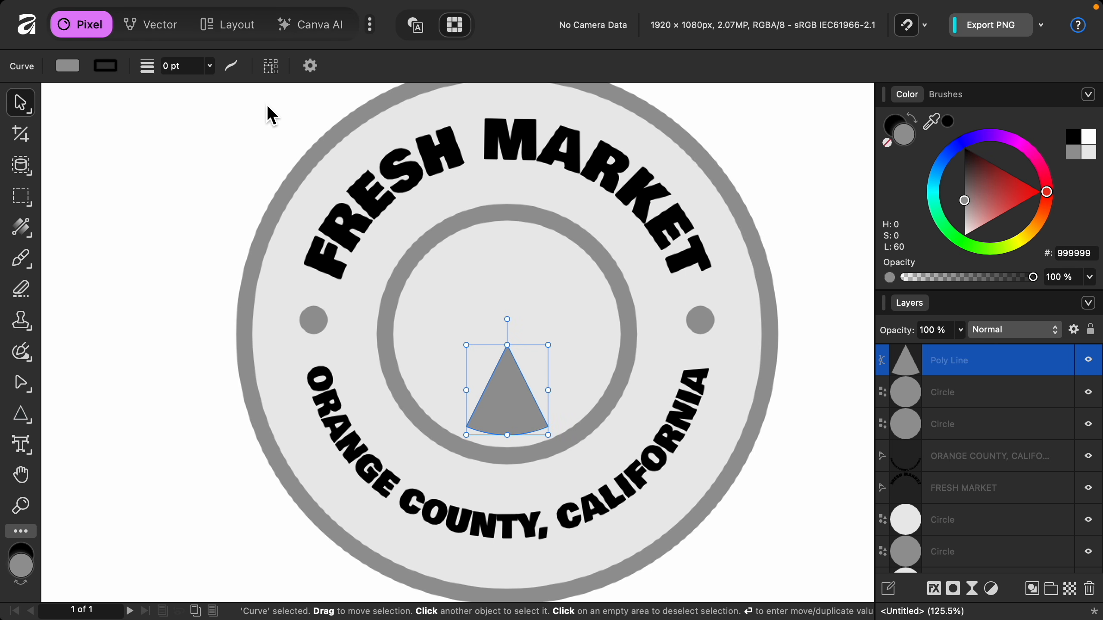
Step: Enable the transform origin for the wedge shape and move it to the exact centre of the badge
left_click(311, 66)
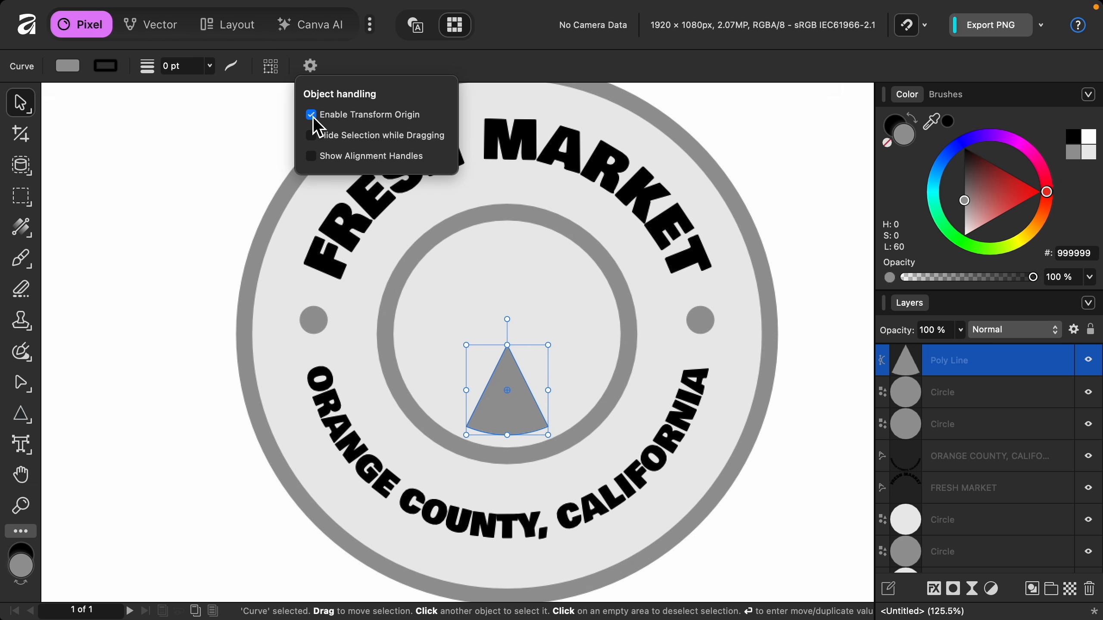
left_click(311, 68)
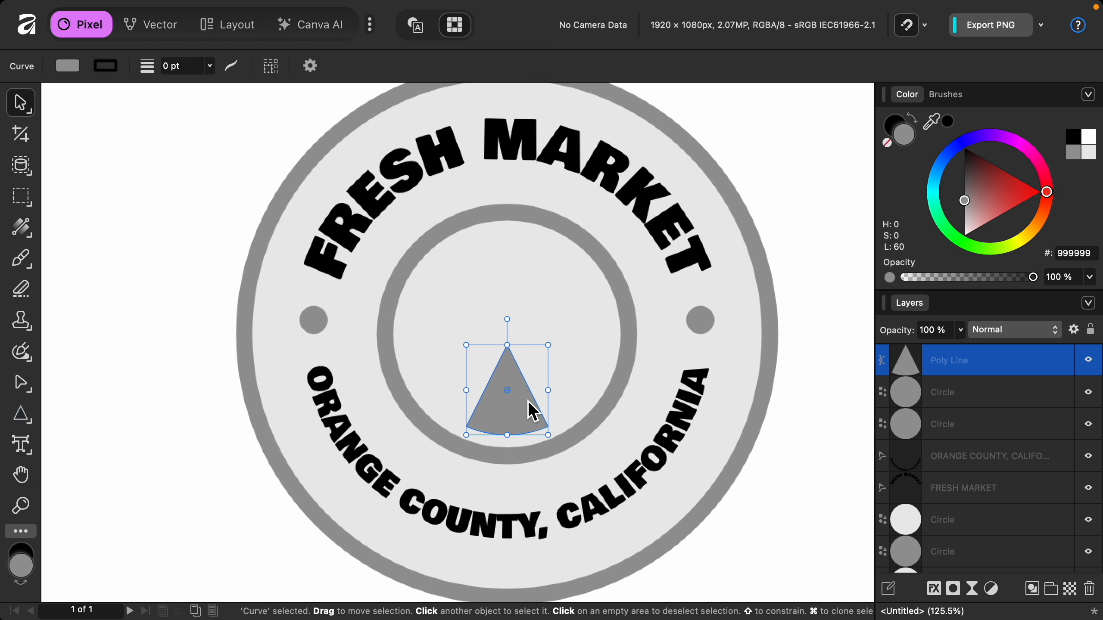
left_click_drag(511, 396, 513, 338)
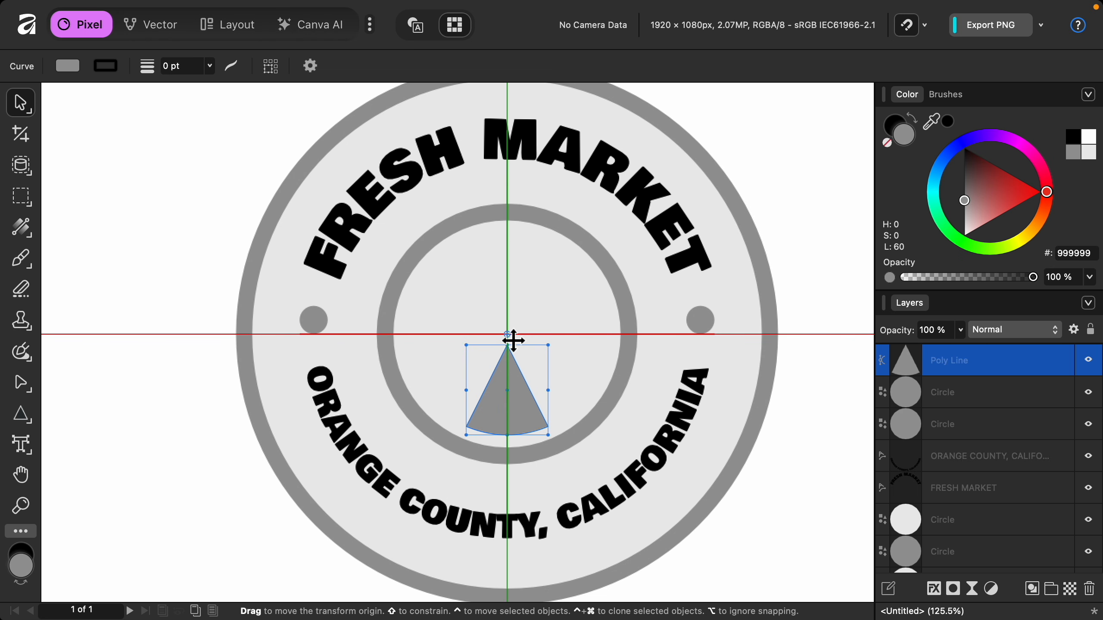
left_click_drag(512, 340, 510, 339)
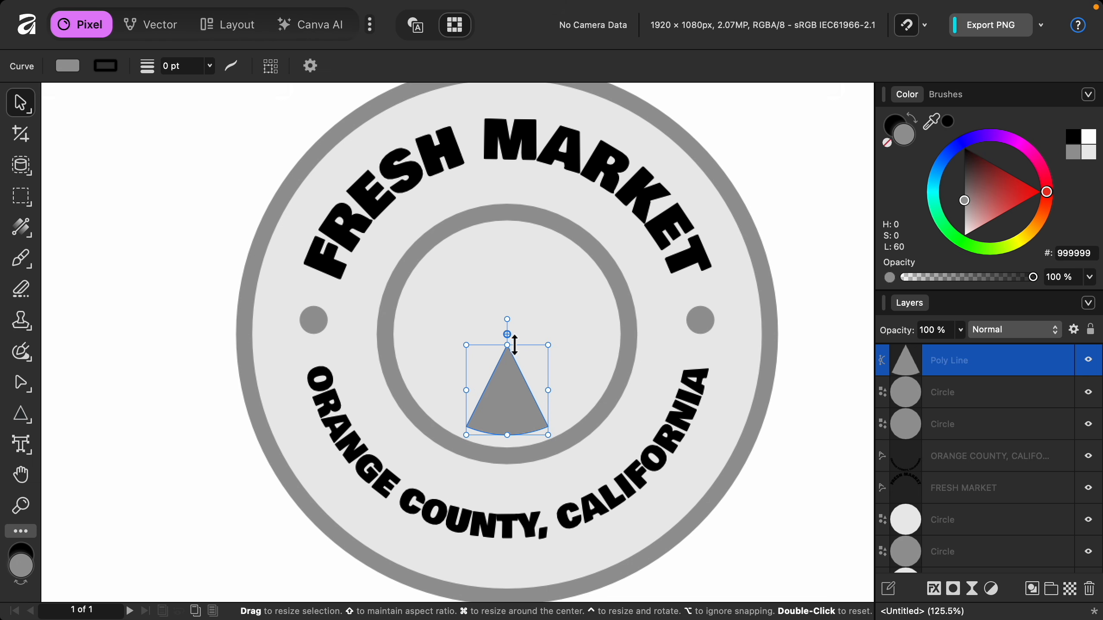
left_click_drag(510, 310, 502, 254)
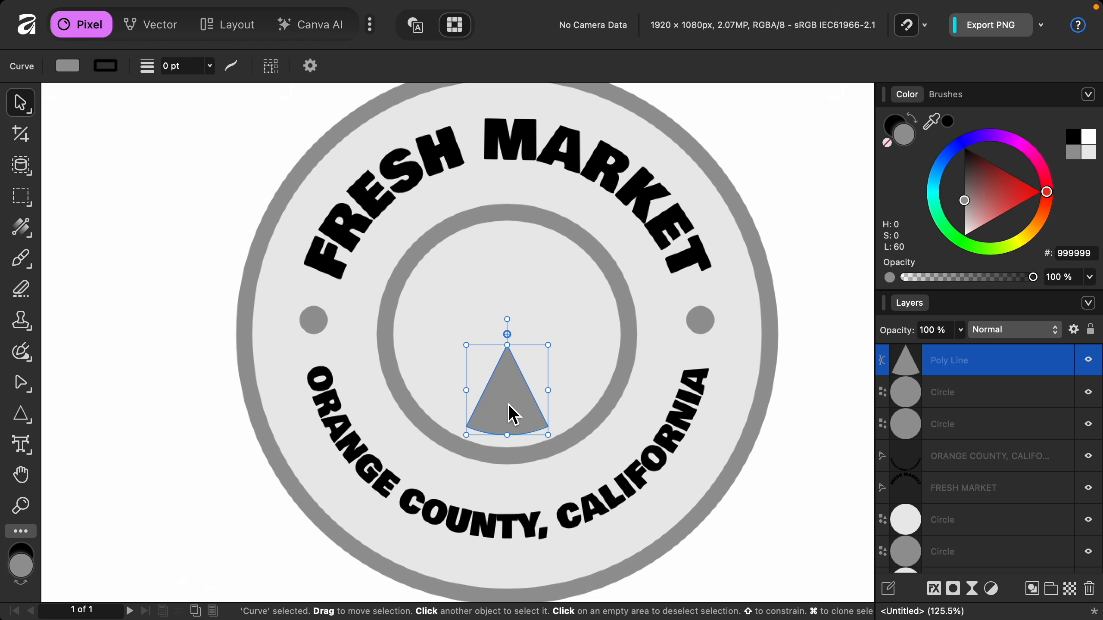
Step: Duplicate the wedge and rotate the copy 60° around the badge's centre
key("super+j")
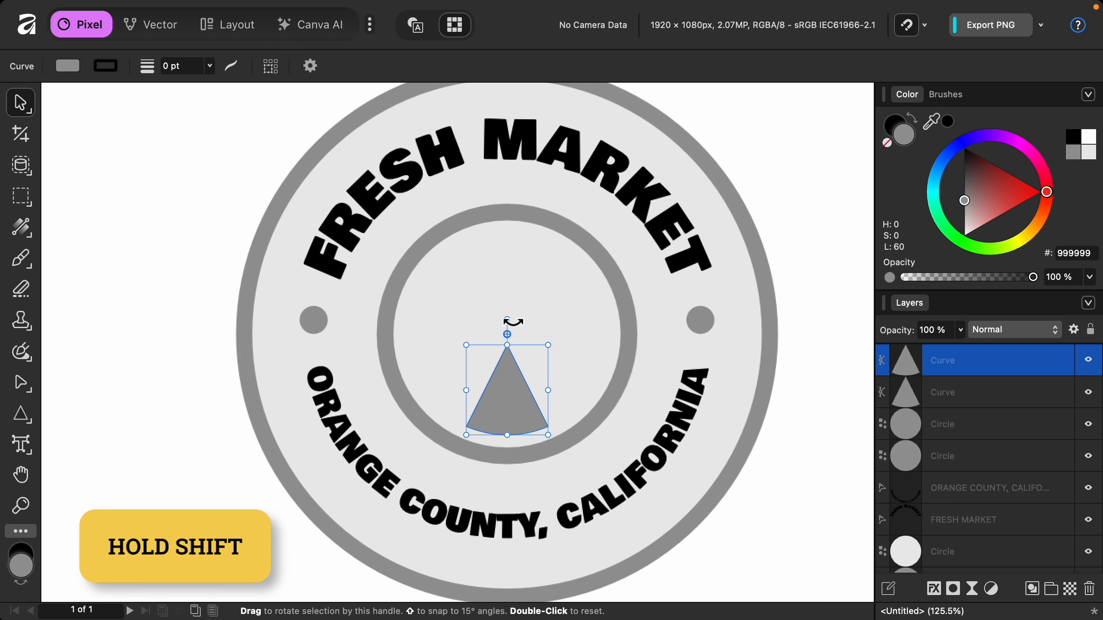
left_click_drag(513, 322, 487, 326)
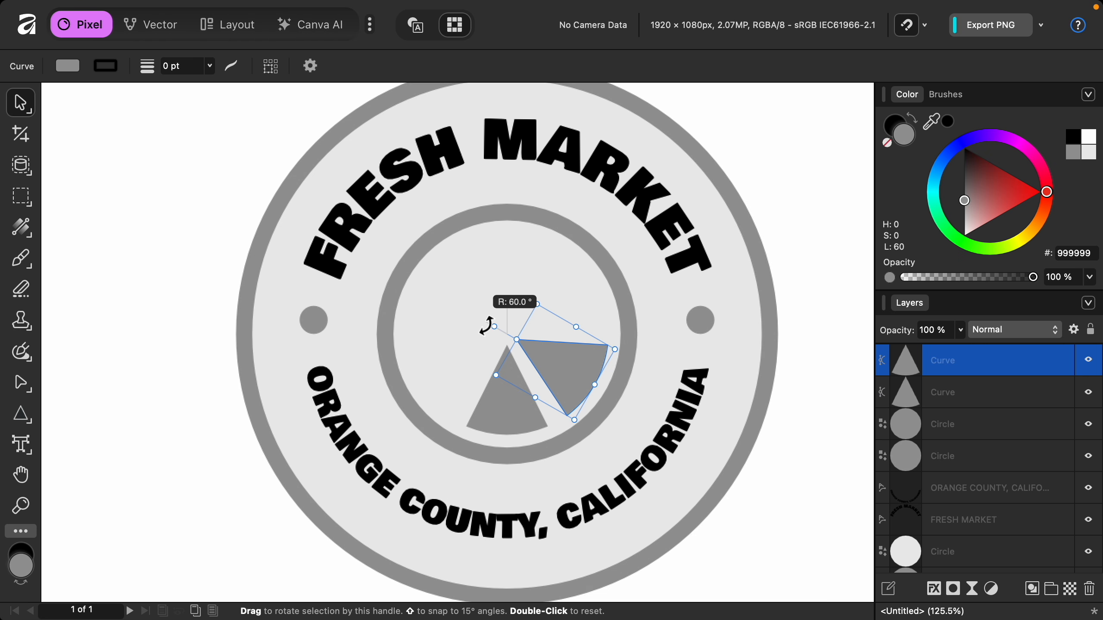
left_click_drag(486, 325, 484, 320)
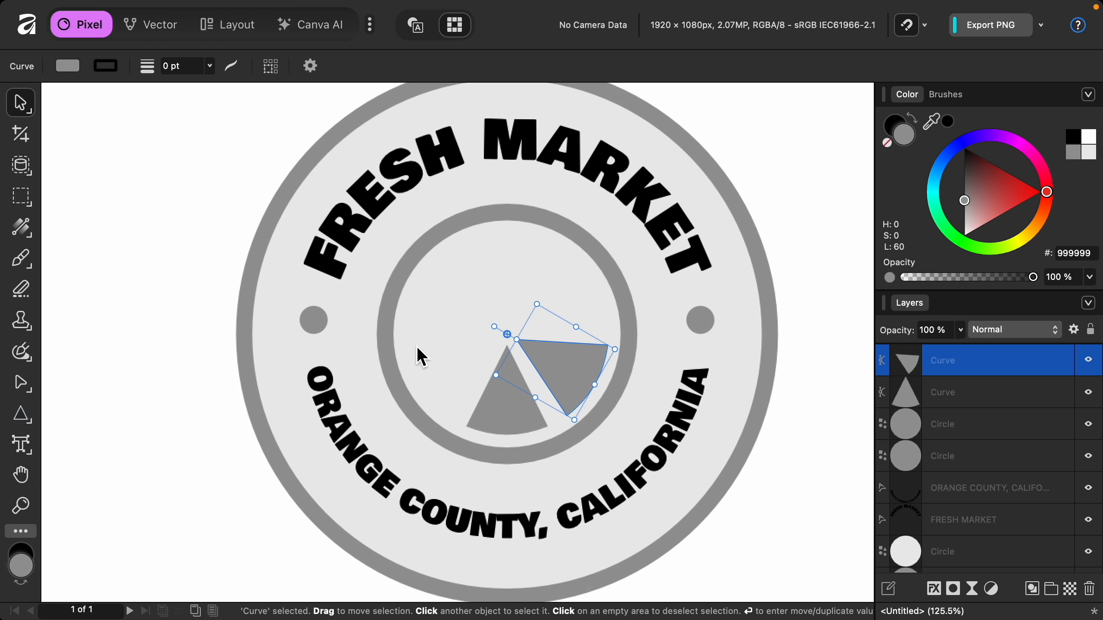
Step: Repeat the rotated duplication until six evenly spaced wedges fill the inner circle
key("super+j")
key("super+j")
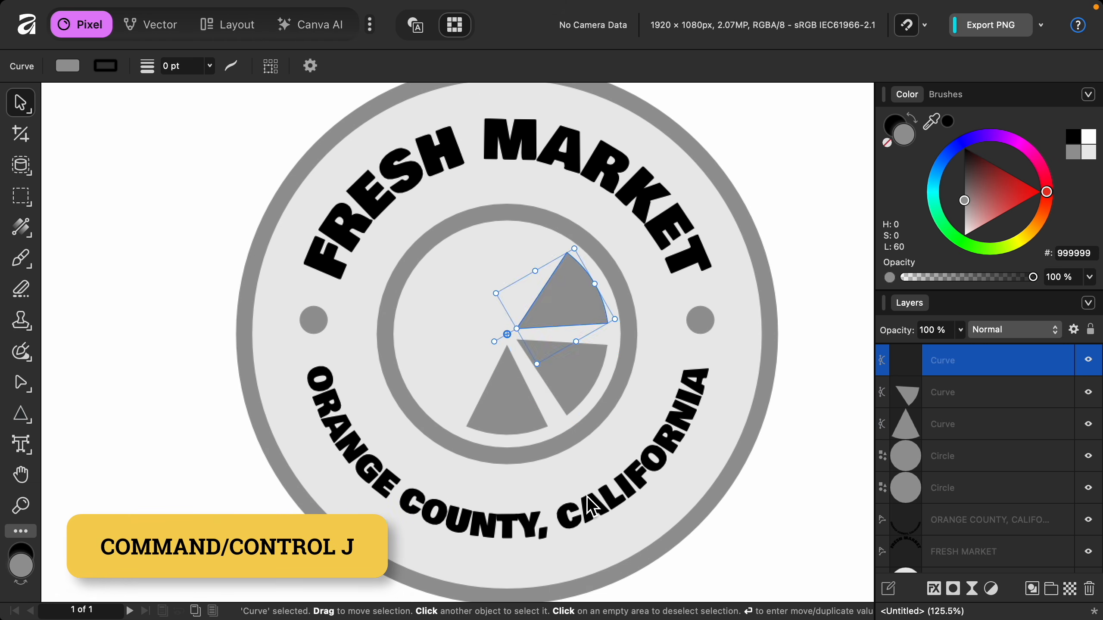
key("super+j")
key("super+j")
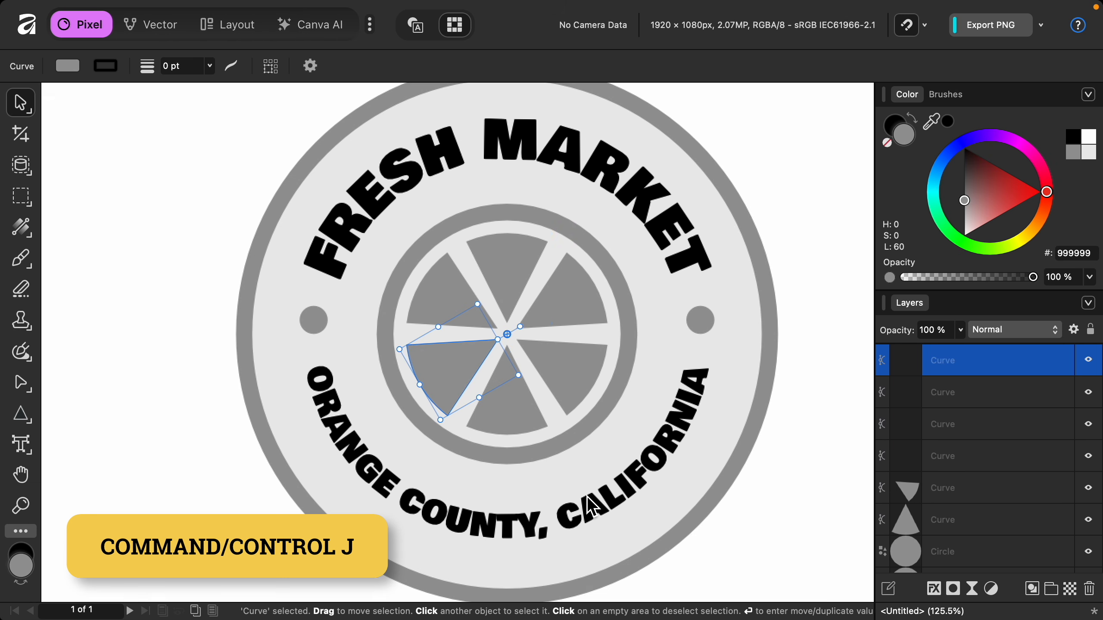
scroll(577, 467, "up", 1)
scroll(577, 467, "left", 1)
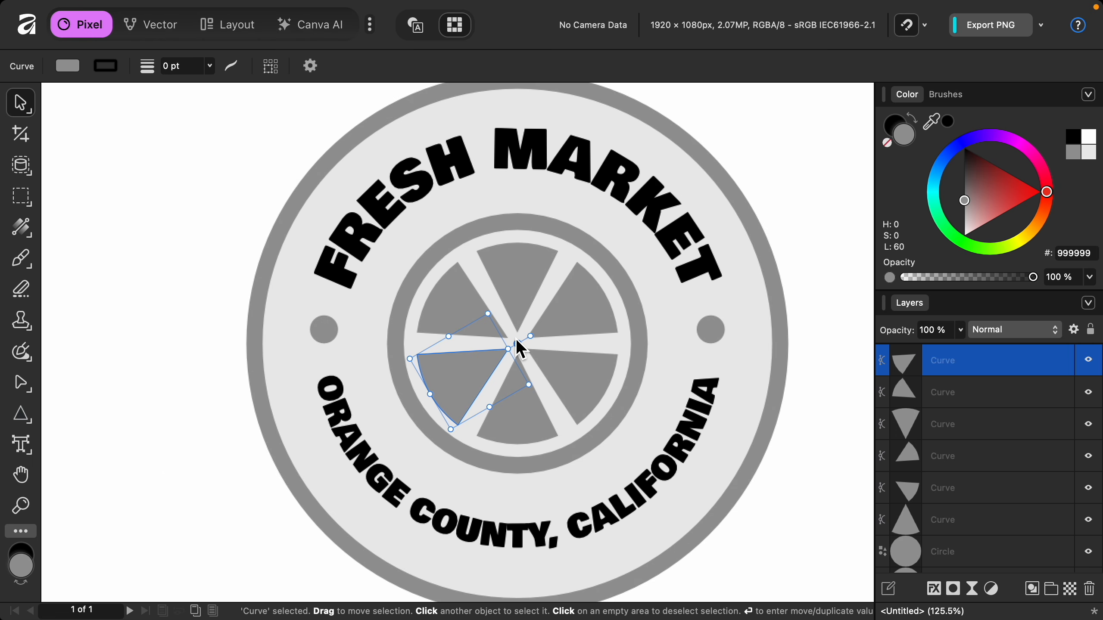
Step: Round the inner tips of all six wedges together with the Corner tool to a 6.4 px radius
scroll(515, 338, "up", 5)
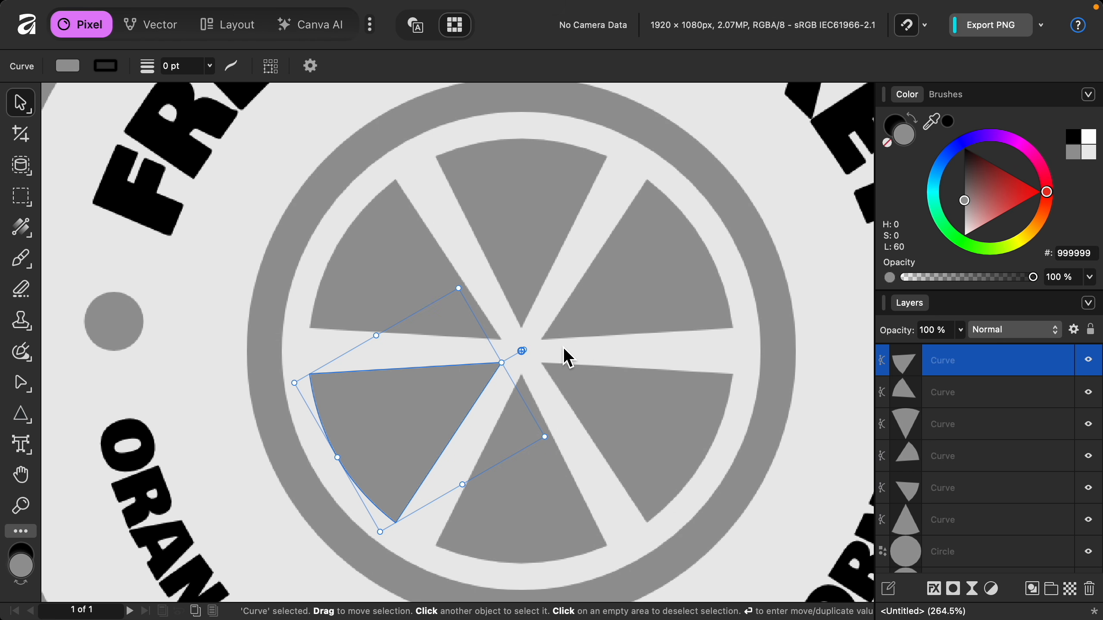
left_click(166, 39)
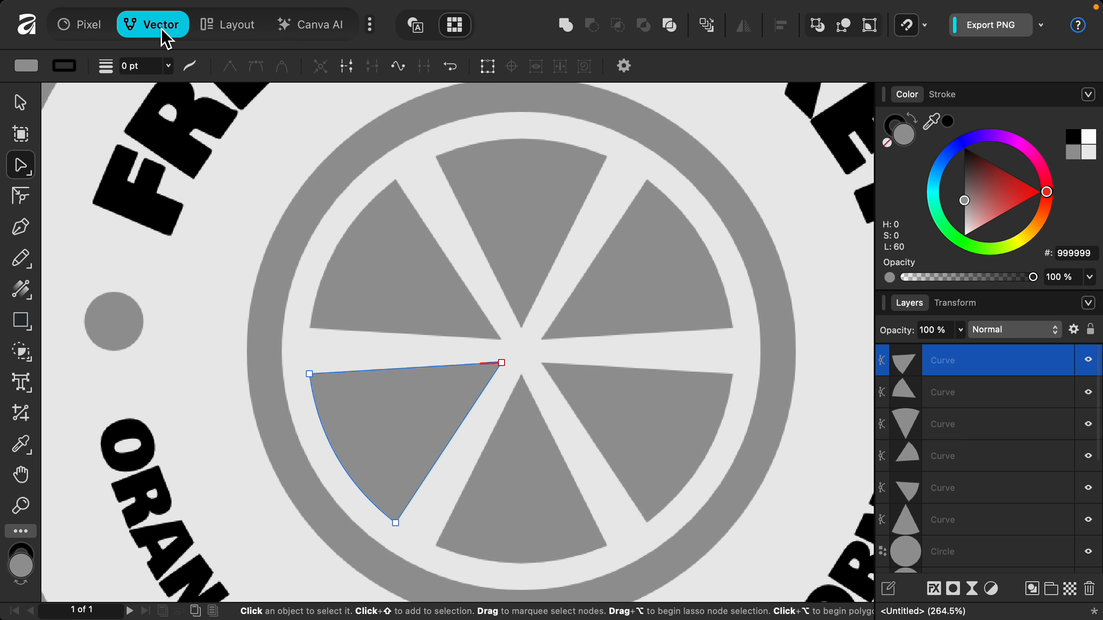
left_click(22, 198)
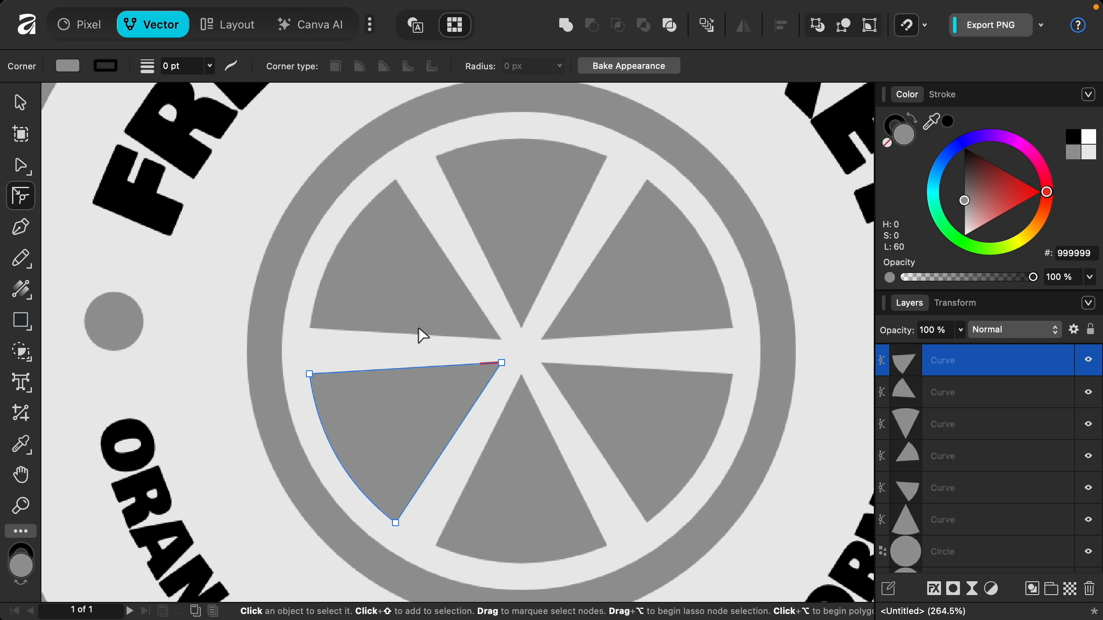
left_click_drag(501, 364, 529, 354)
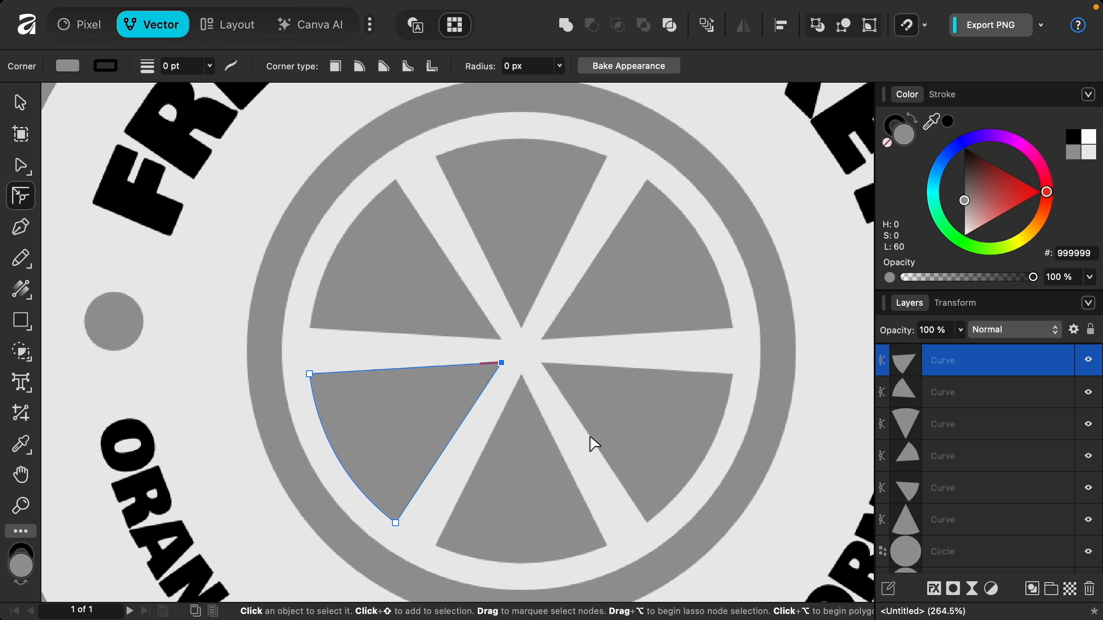
scroll(992, 435, "up", 1)
left_click(975, 531, "shift")
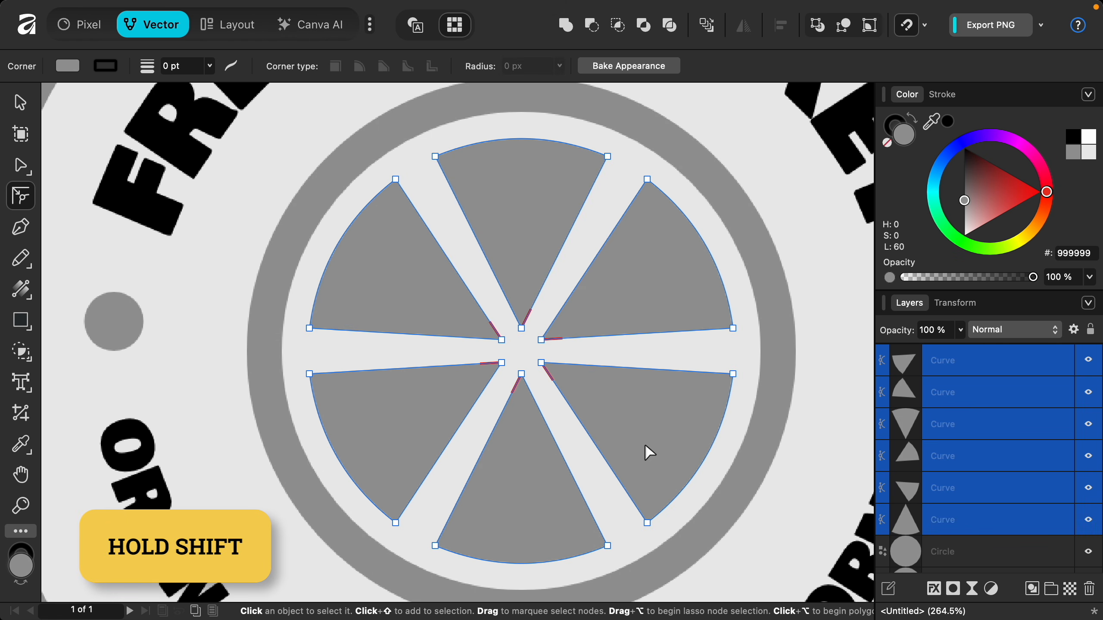
left_click_drag(443, 291, 596, 433)
left_click_drag(521, 376, 522, 390)
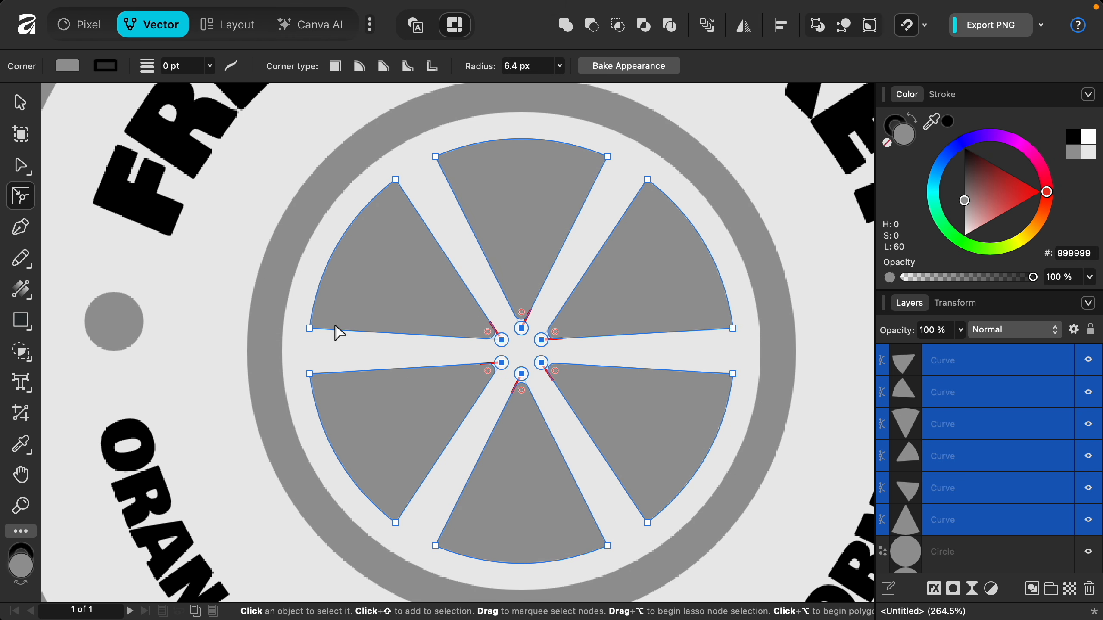
left_click(82, 23)
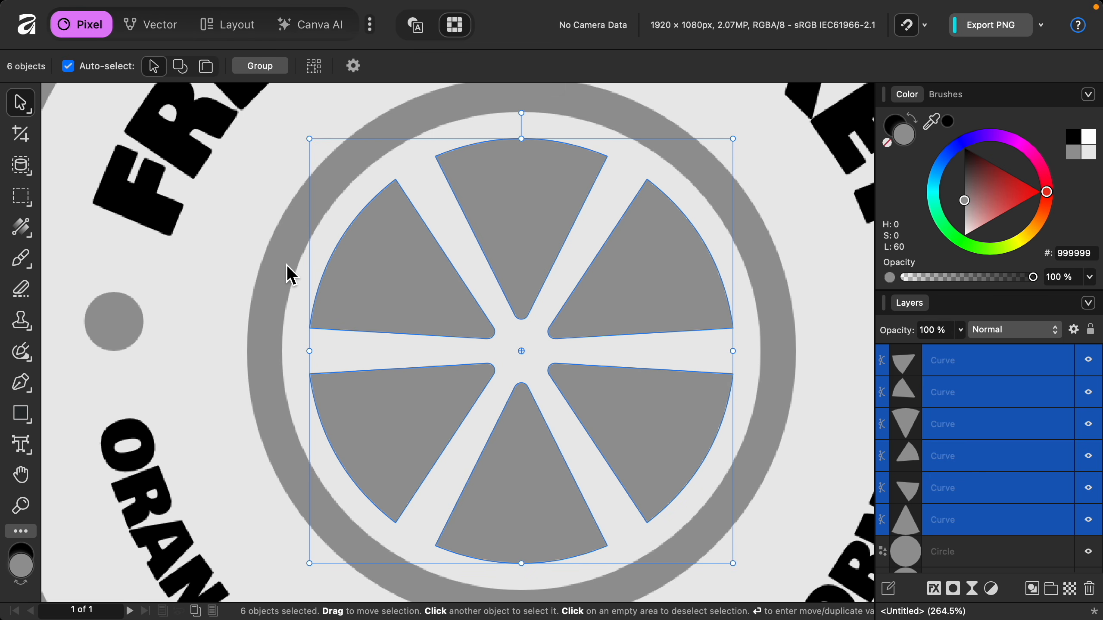
Step: Fill the six wedges, the two dots and the gray outer and inner ring circles with orange FFB700
key("super+0")
left_click(970, 365)
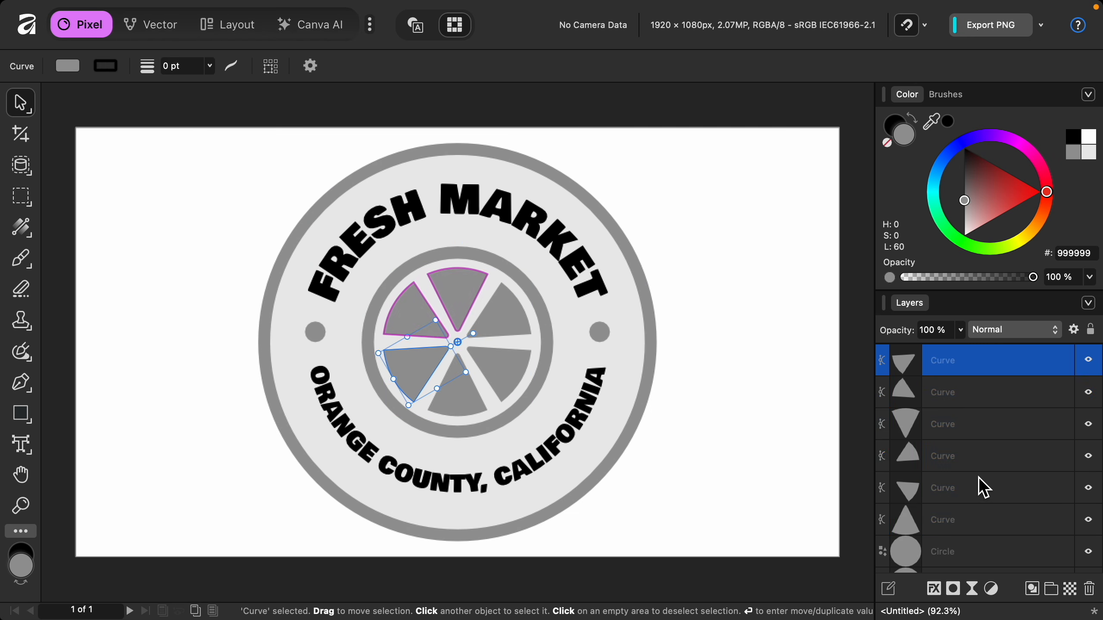
scroll(977, 451, "down", 3)
left_click(969, 494, "shift")
scroll(972, 504, "down", 3)
left_click(964, 495, "super")
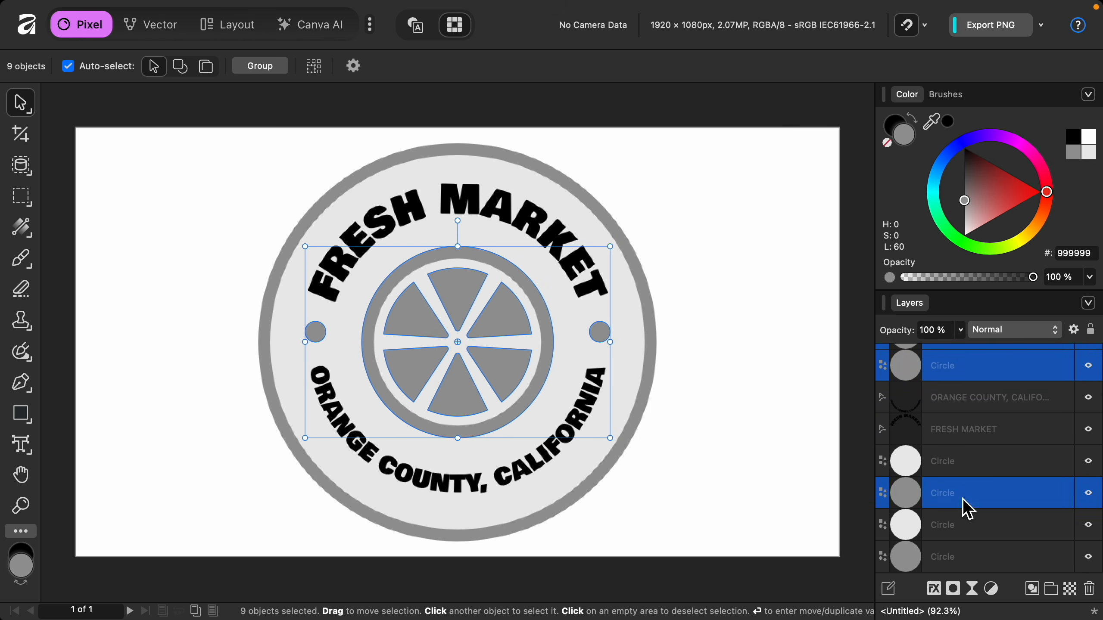
left_click(961, 559, "super")
left_click_drag(1049, 218, 1053, 247)
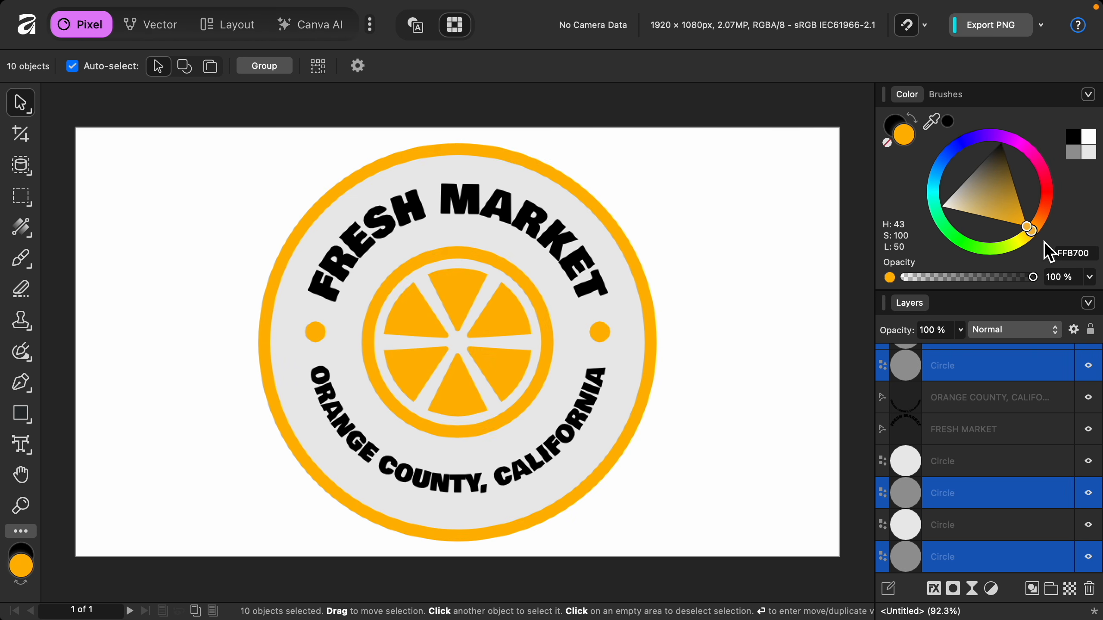
Step: Fill both curved texts and the light circle behind the wedges with white
left_click(964, 397)
left_click(959, 429, "shift")
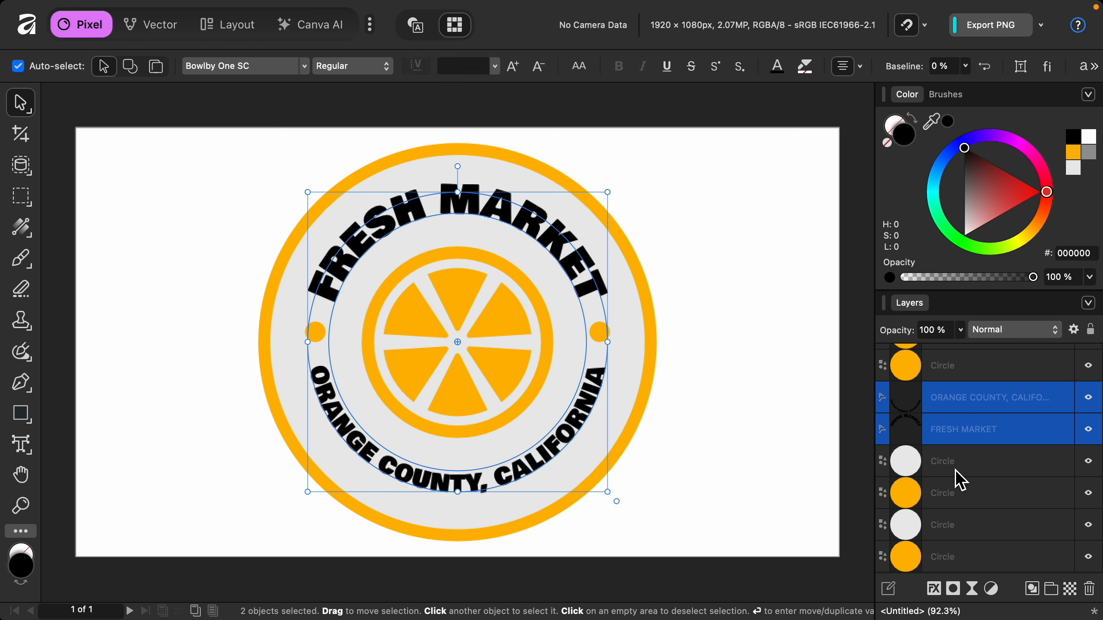
left_click(954, 465, "shift")
left_click(966, 229)
left_click_drag(966, 233, 963, 240)
Step: Fill the large light circle behind the curved texts with red-orange D33A00 and clear the selection
left_click(947, 521)
mouse_move(1046, 196)
left_mouse_down()
mouse_move(1049, 216)
mouse_move(1030, 198)
mouse_move(1049, 210)
left_mouse_up()
left_click(779, 388)
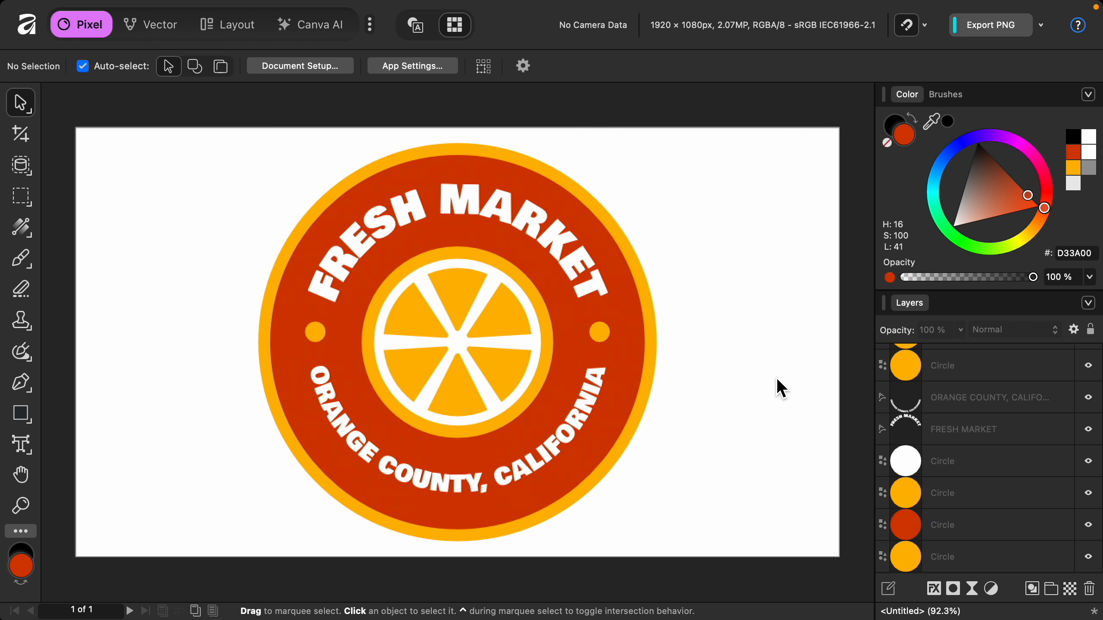